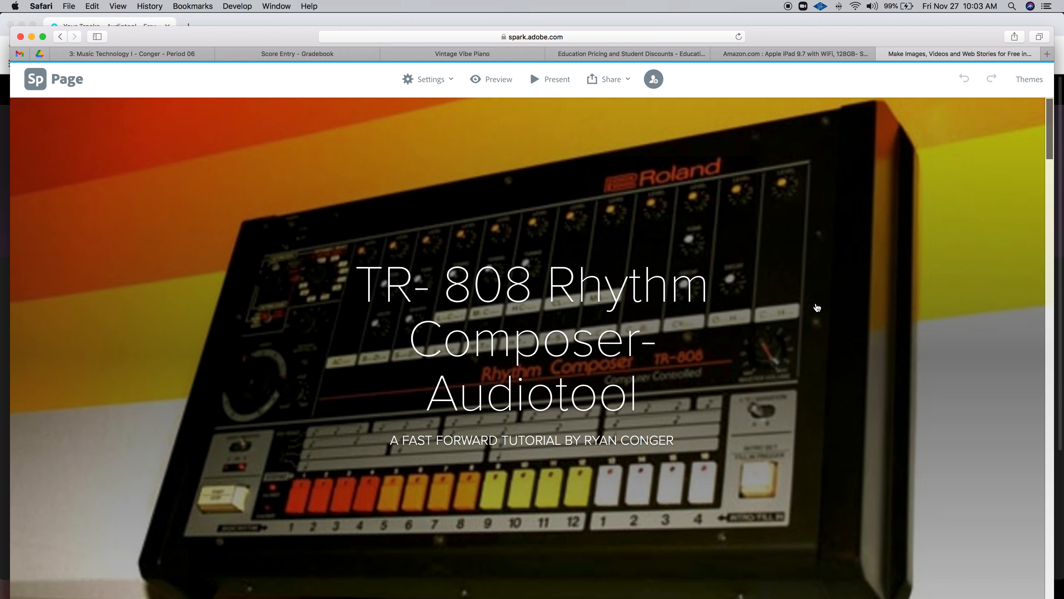
Scroll the Spark lesson down to the 'Building the Beat' TR-808 history video.
{"action": "scroll", "coordinate": [706, 316], "scroll_direction": "down", "scroll_amount": 10}
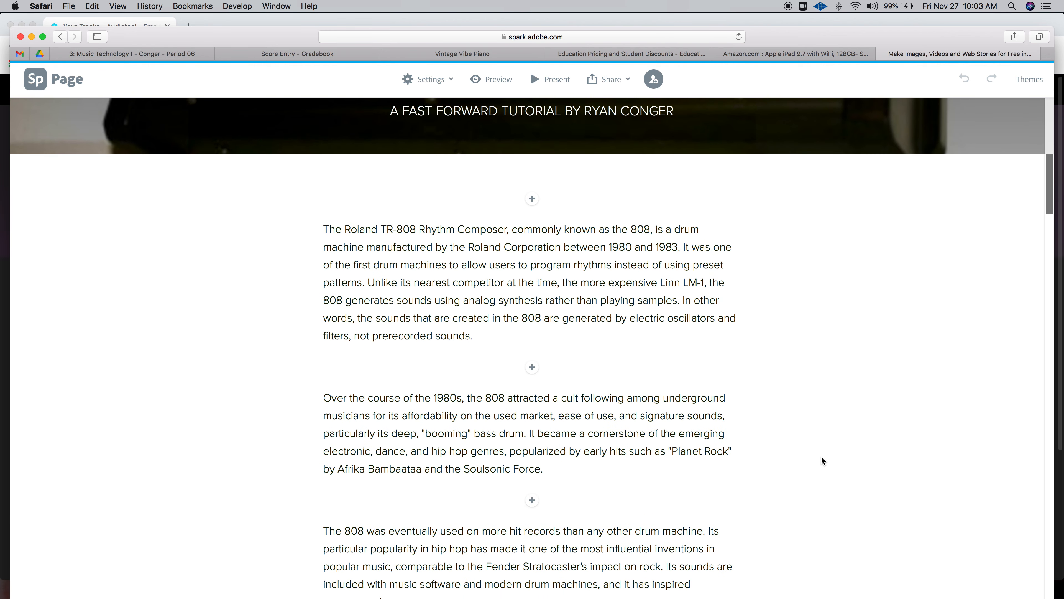
{"action": "scroll", "coordinate": [822, 457], "scroll_direction": "down", "scroll_amount": 4}
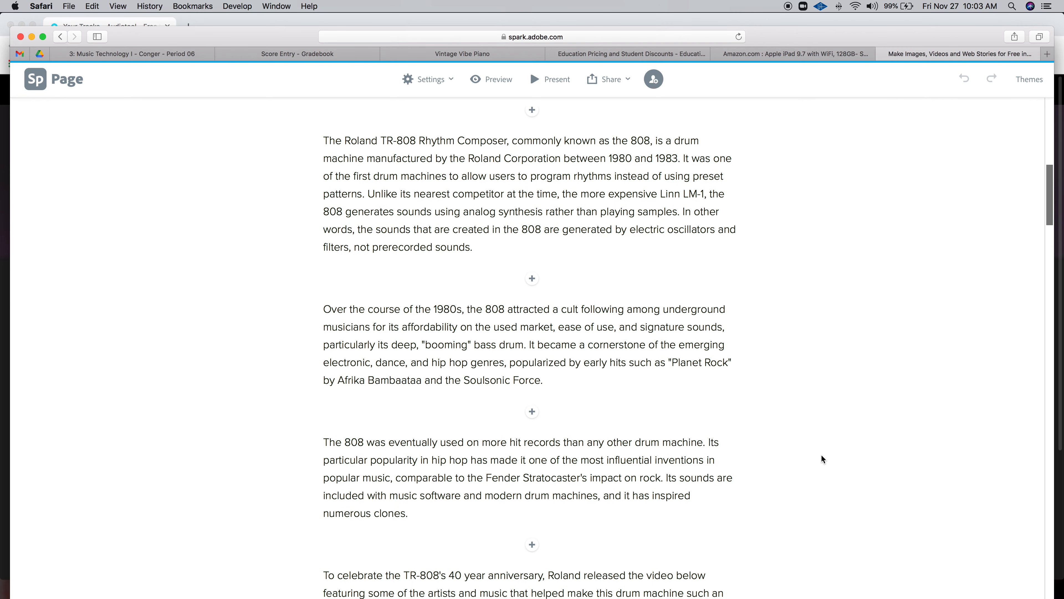
{"action": "scroll", "coordinate": [821, 455], "scroll_direction": "down", "scroll_amount": 6}
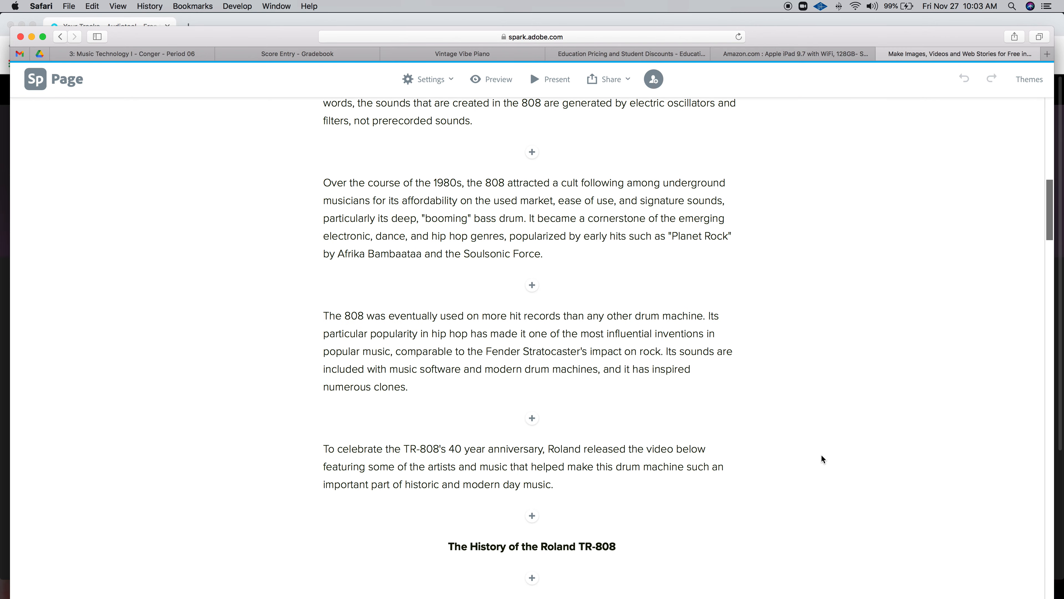
{"action": "scroll", "coordinate": [821, 454], "scroll_direction": "down", "scroll_amount": 4}
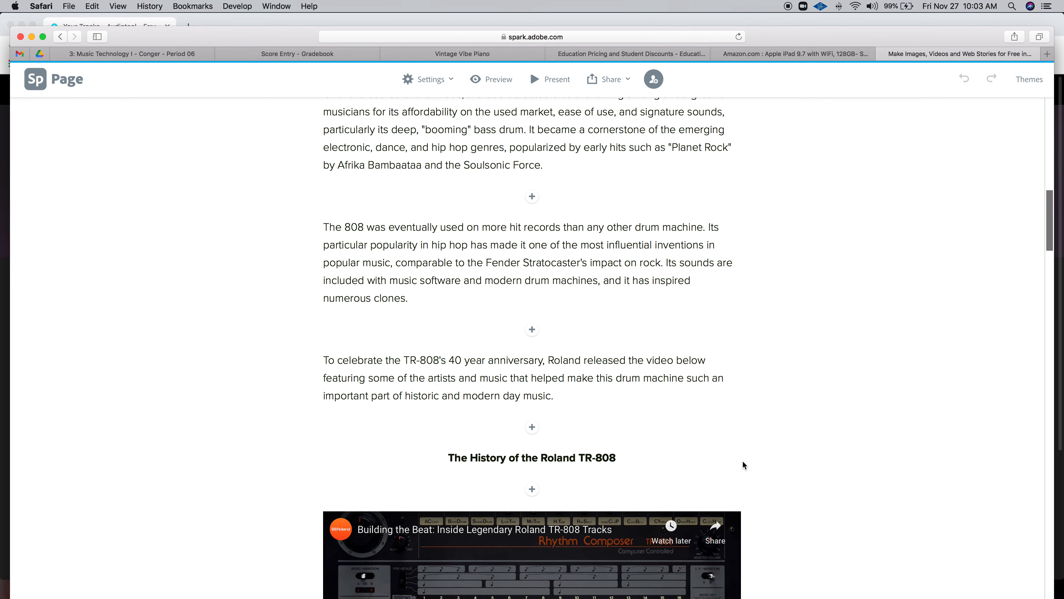
{"action": "scroll", "coordinate": [789, 482], "scroll_direction": "down", "scroll_amount": 6}
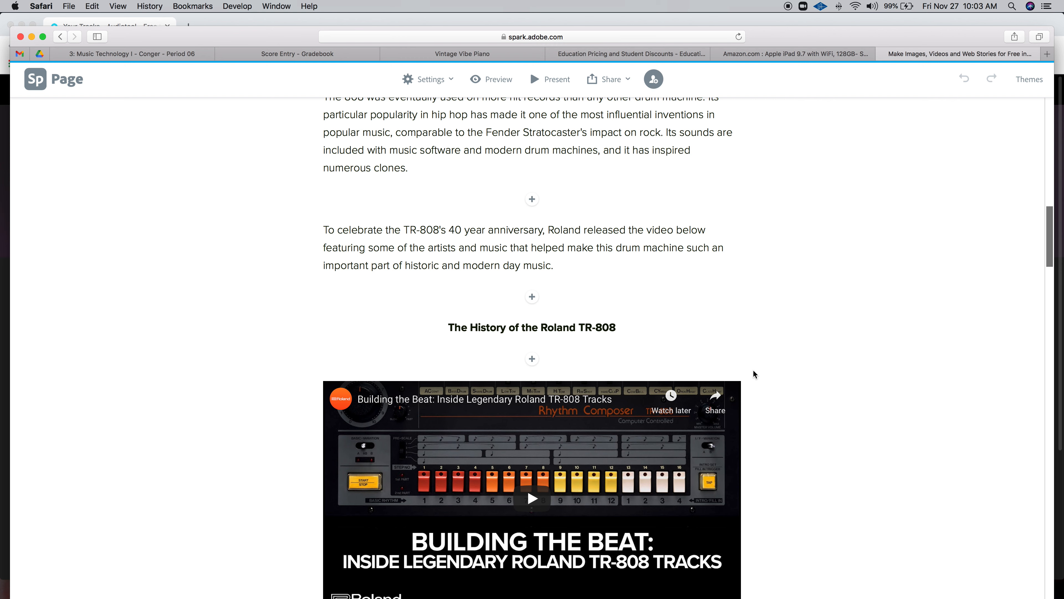
{"action": "scroll", "coordinate": [791, 347], "scroll_direction": "down", "scroll_amount": 5}
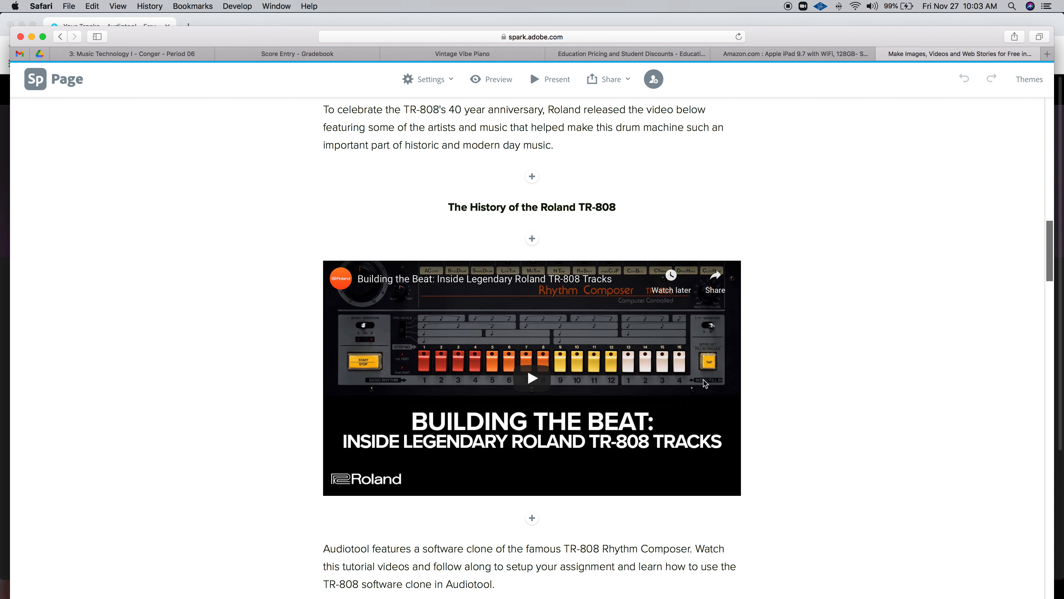
Review the 80-point Your Assignment steps, then switch to the Audiotool profile in Chrome.
{"action": "scroll", "coordinate": [766, 371], "scroll_direction": "up", "scroll_amount": 1}
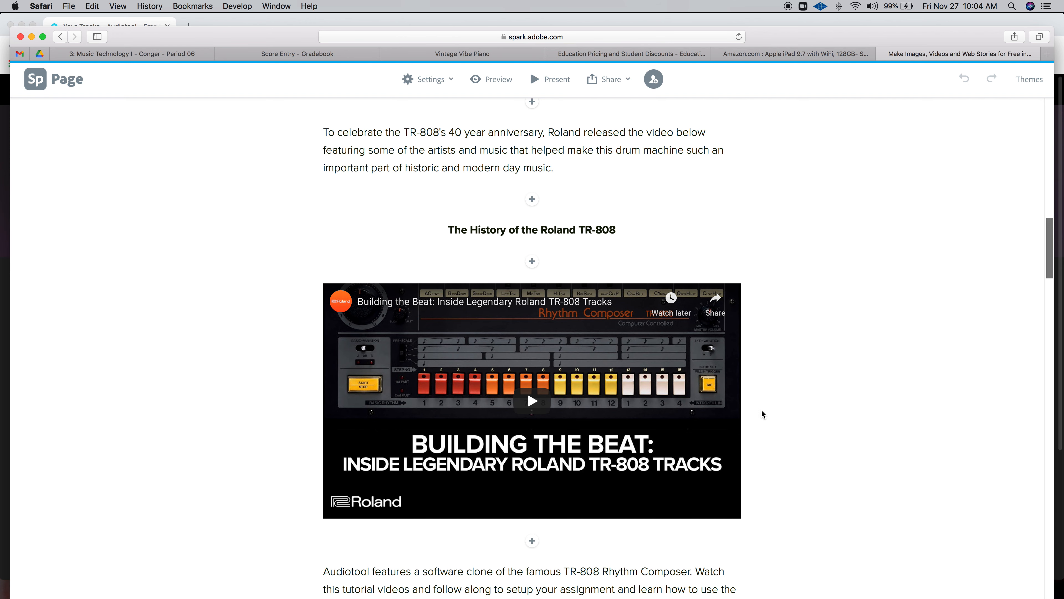
{"action": "scroll", "coordinate": [790, 467], "scroll_direction": "down", "scroll_amount": 4}
{"action": "scroll", "coordinate": [792, 469], "scroll_direction": "down", "scroll_amount": 8}
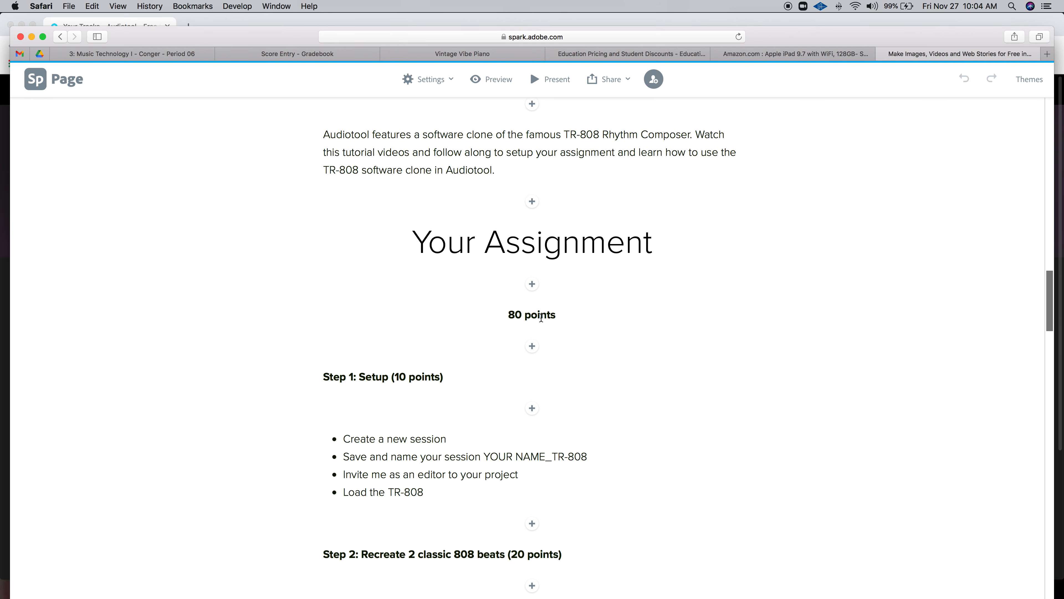
{"action": "scroll", "coordinate": [692, 256], "scroll_direction": "up", "scroll_amount": 6}
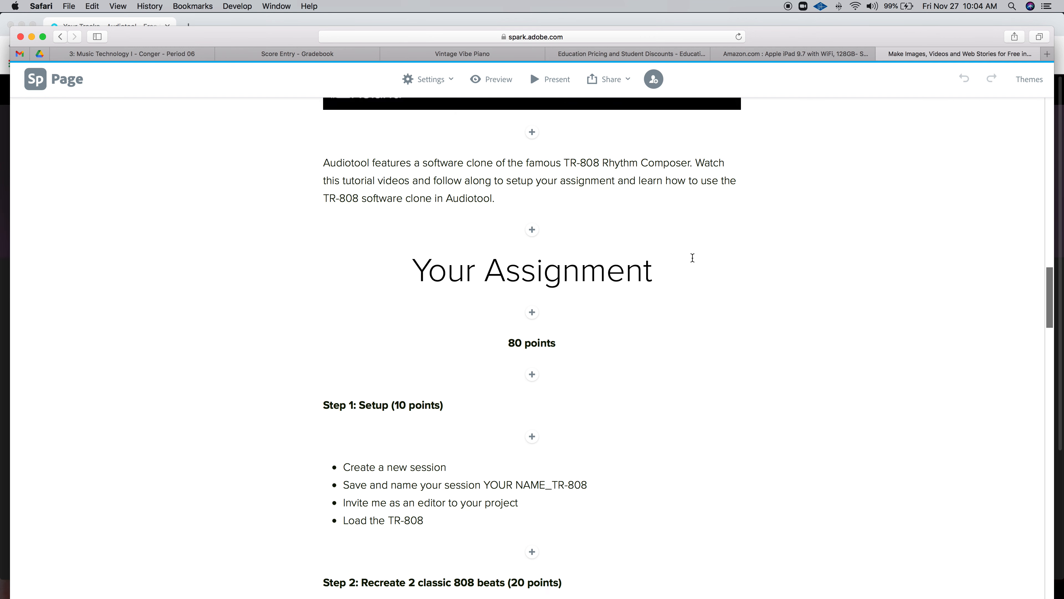
{"action": "scroll", "coordinate": [720, 470], "scroll_direction": "down", "scroll_amount": 2}
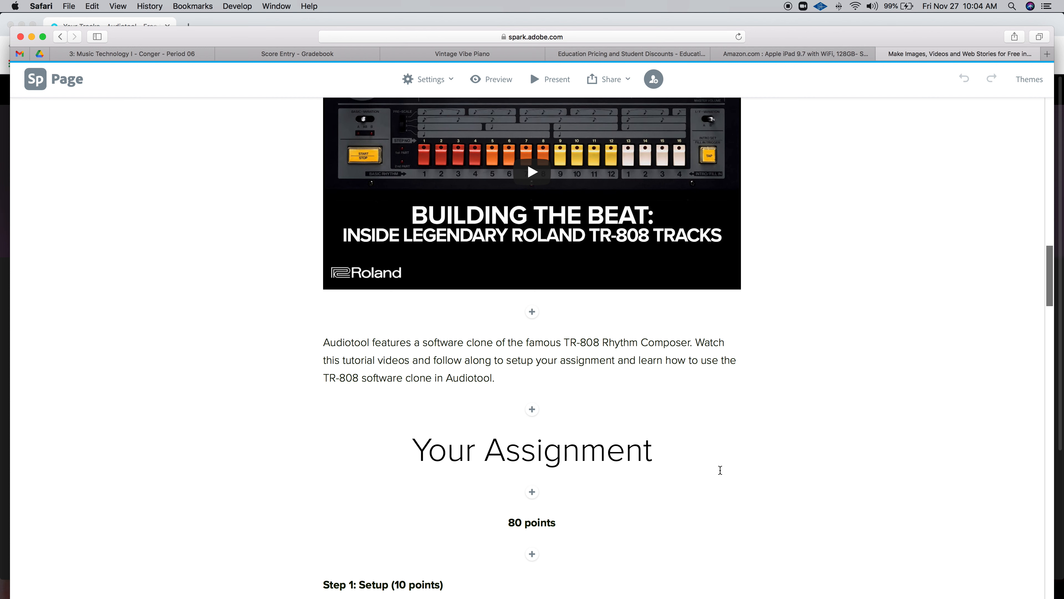
{"action": "scroll", "coordinate": [719, 470], "scroll_direction": "down", "scroll_amount": 5}
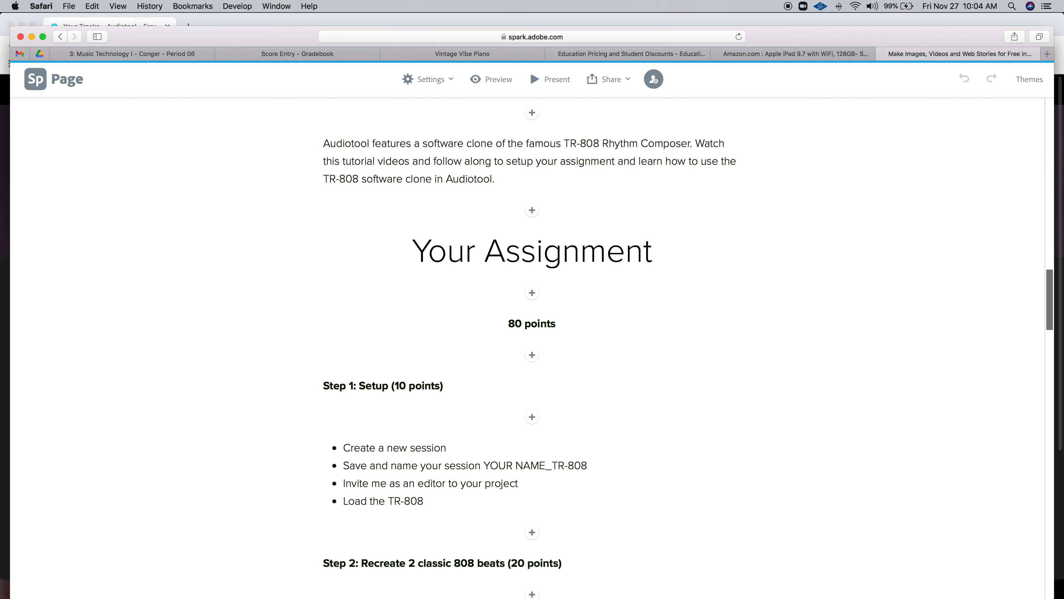
{"action": "key", "text": "super+Tab"}
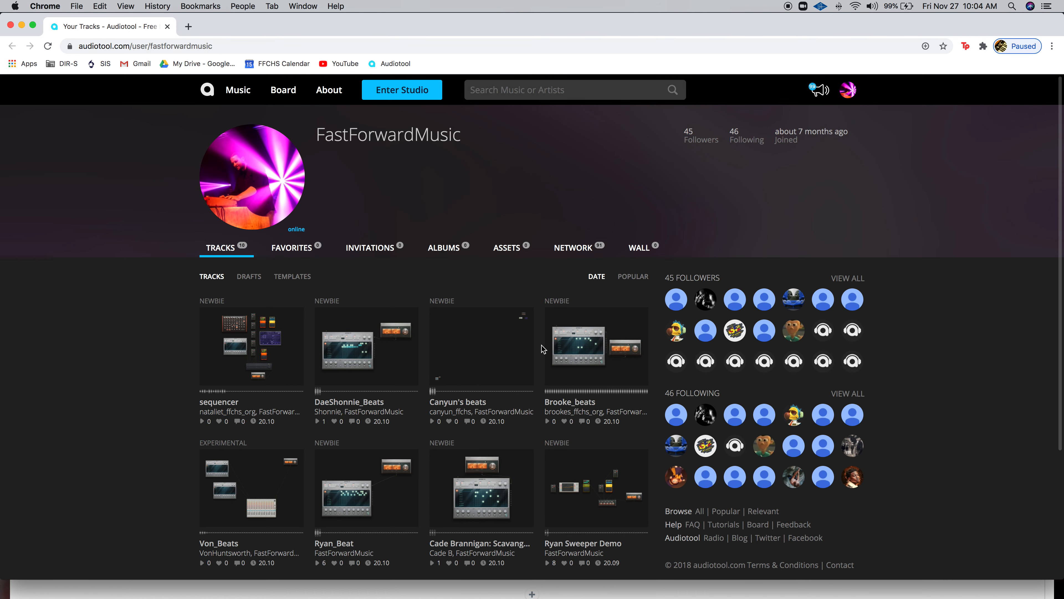
Enter the studio and start a new project, dismissing the tip of the day and booster notice.
{"action": "left_click", "coordinate": [420, 91]}
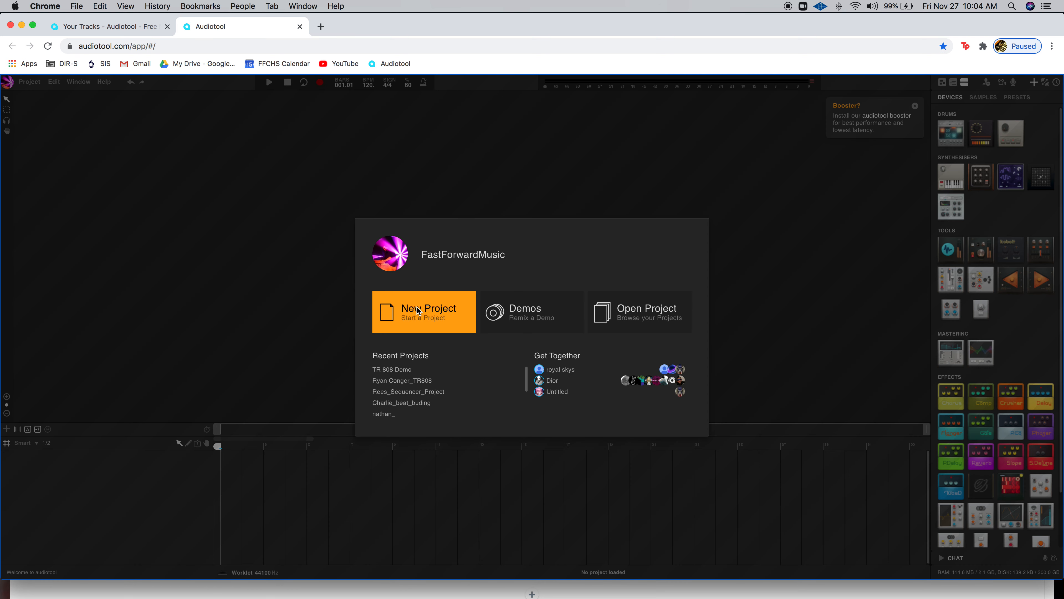
{"action": "left_click", "coordinate": [418, 310]}
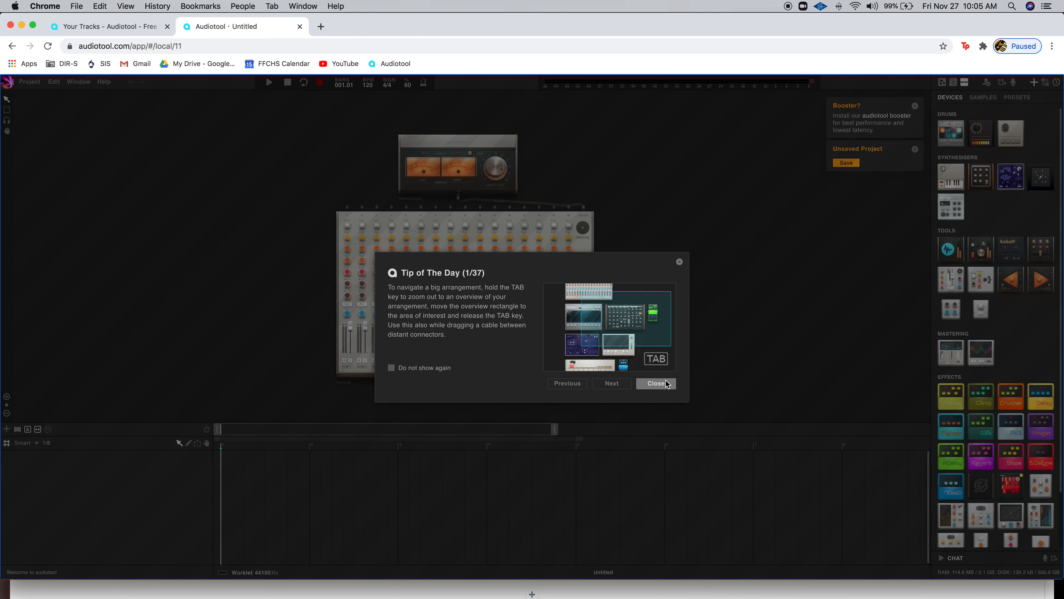
{"action": "left_click", "coordinate": [656, 384]}
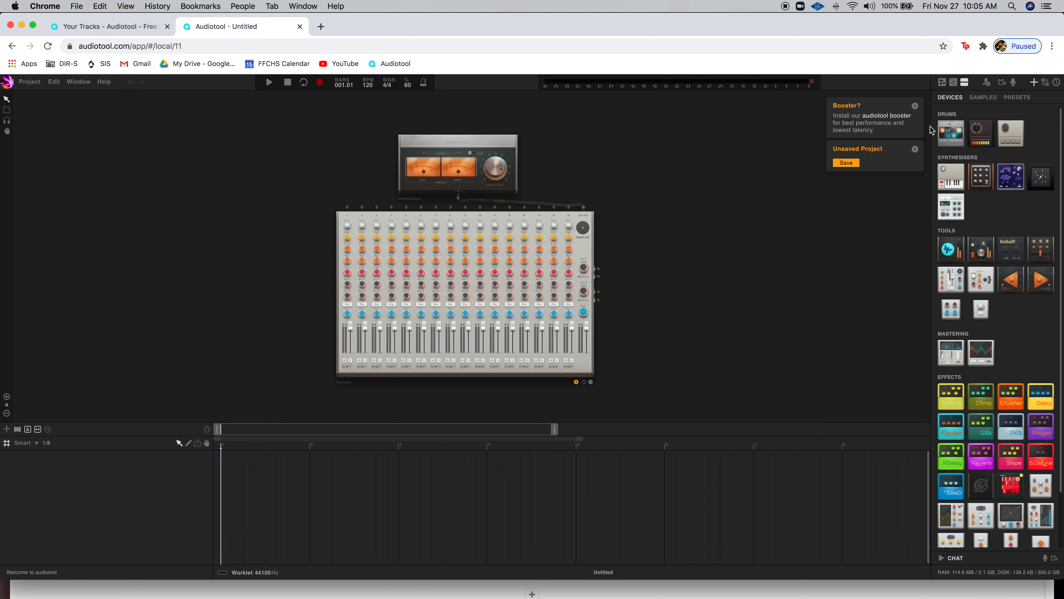
{"action": "left_click", "coordinate": [915, 106]}
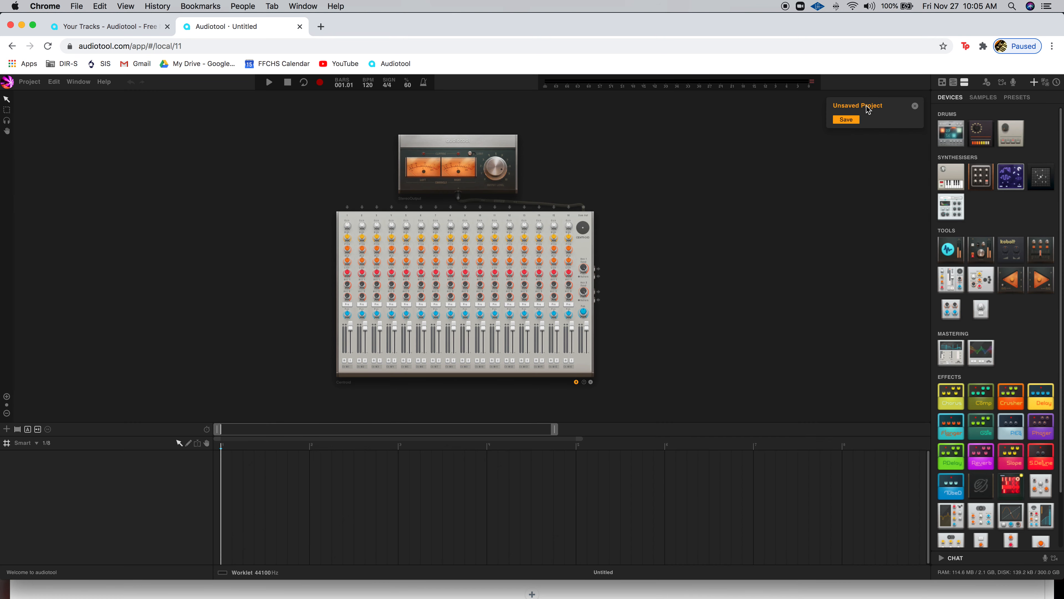
Rename the Untitled project to the student's name followed by '_TR-808' and save it.
{"action": "left_click", "coordinate": [846, 120]}
{"action": "left_click_drag", "start_coordinate": [493, 230], "coordinate": [451, 232]}
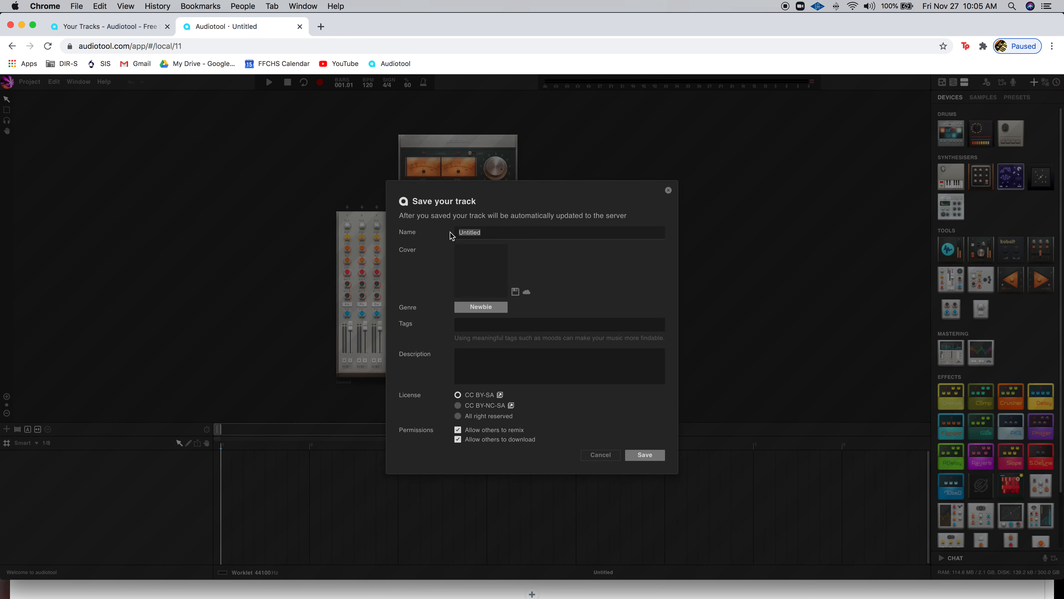
{"action": "type", "text": "Conger_TR-808"}
{"action": "left_click", "coordinate": [654, 457]}
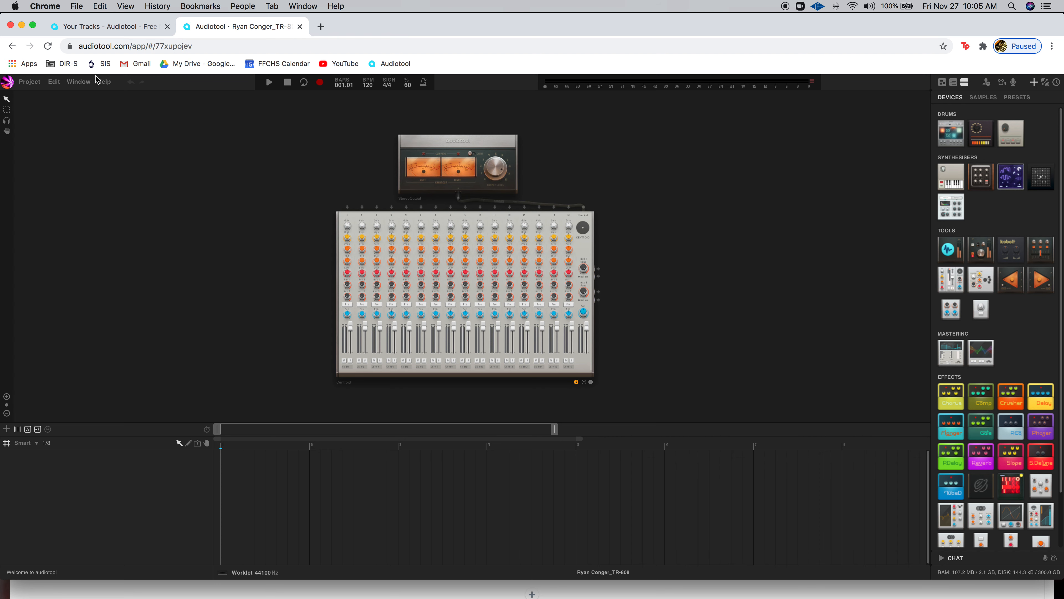
Limit collaboration to Only Invited People through Project > Invite... and save the changes.
{"action": "left_click", "coordinate": [37, 83]}
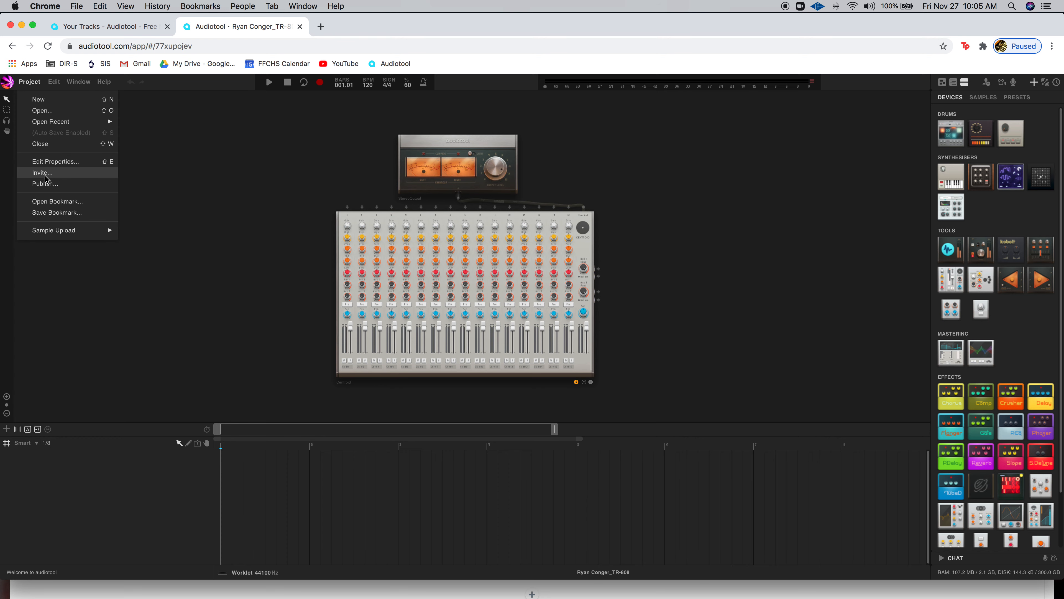
{"action": "left_click", "coordinate": [58, 178]}
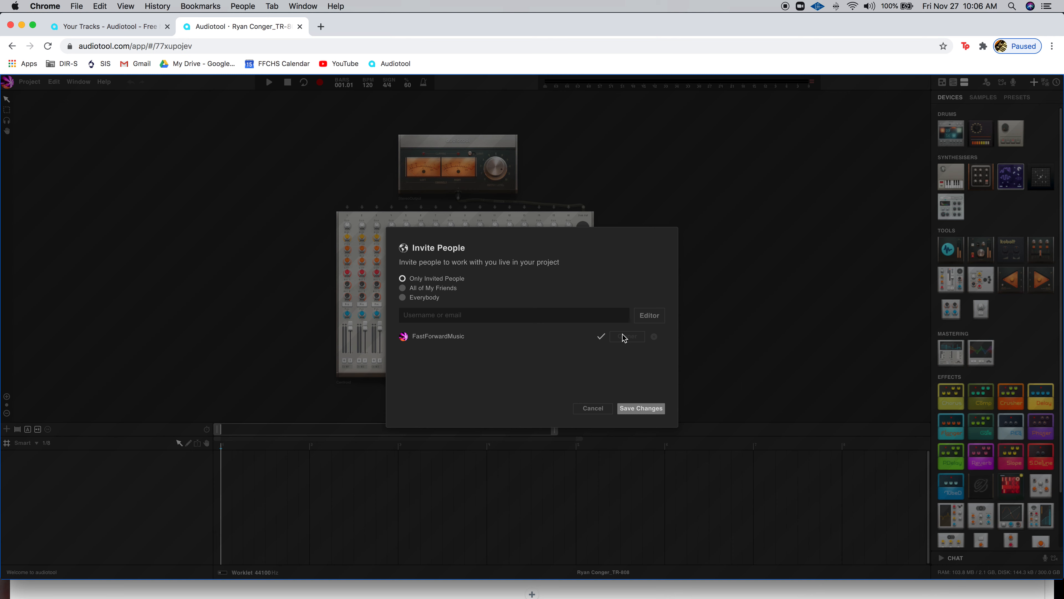
{"action": "left_click", "coordinate": [640, 409]}
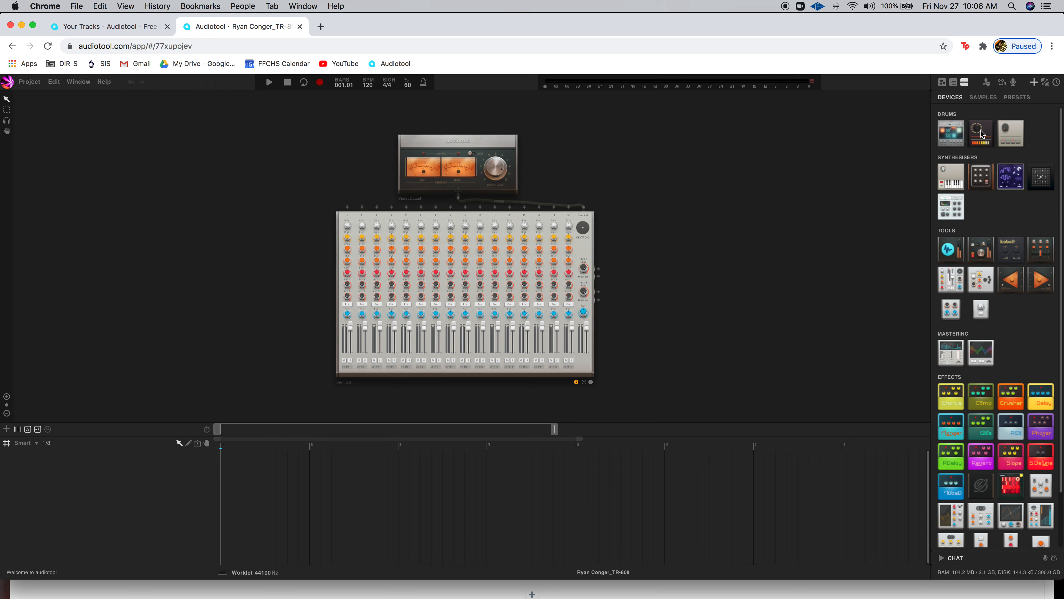
Place a TR-808 with the 808TrapShit preset beside the mixer, close its keyboard popup, and zoom in.
{"action": "left_click_drag", "start_coordinate": [985, 138], "coordinate": [359, 276]}
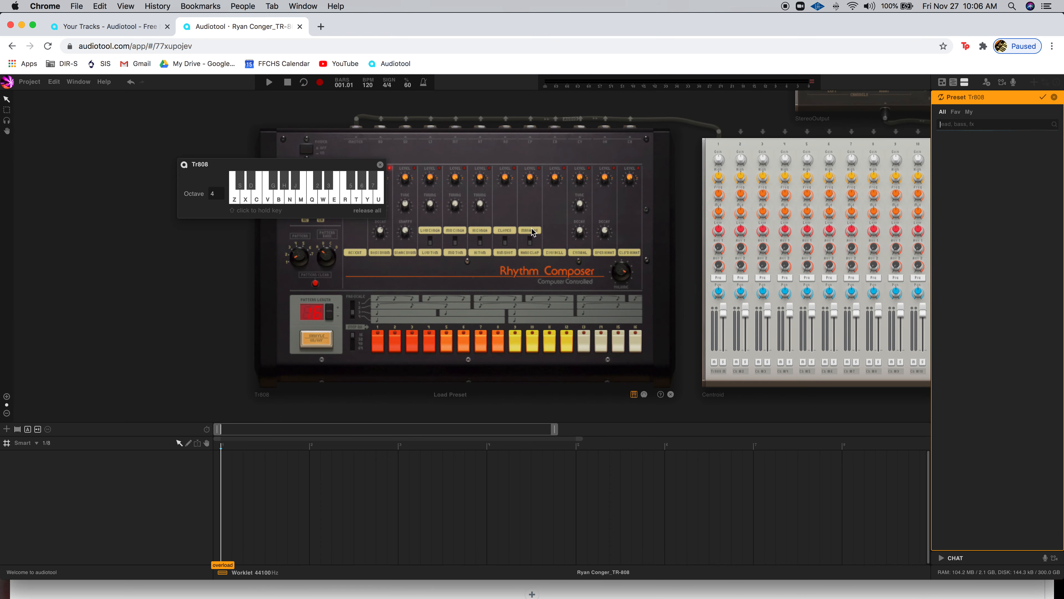
{"action": "left_click", "coordinate": [380, 165]}
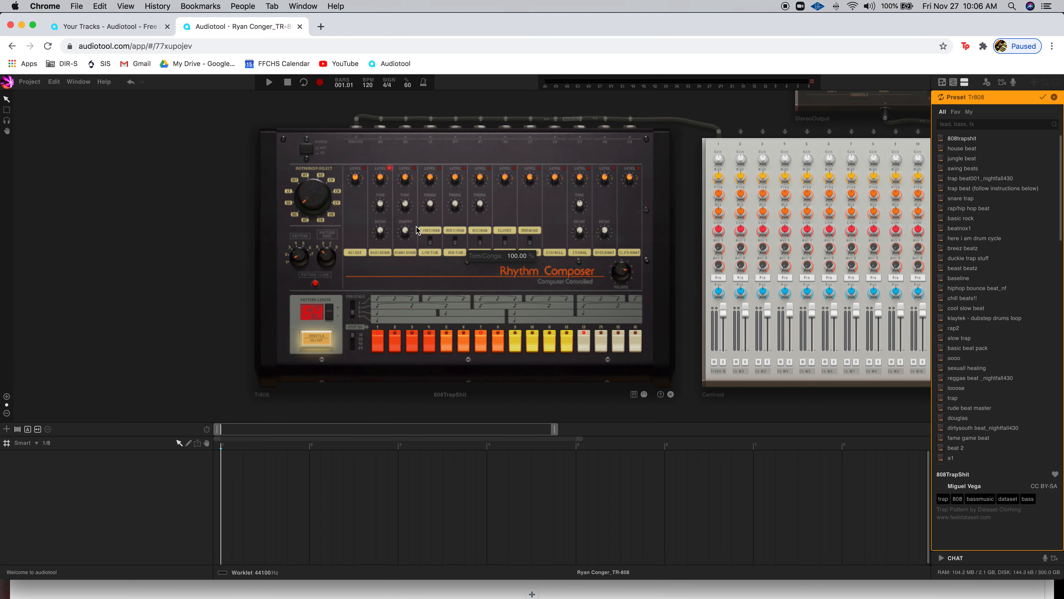
{"action": "scroll", "coordinate": [395, 235], "scroll_direction": "up", "scroll_amount": 5}
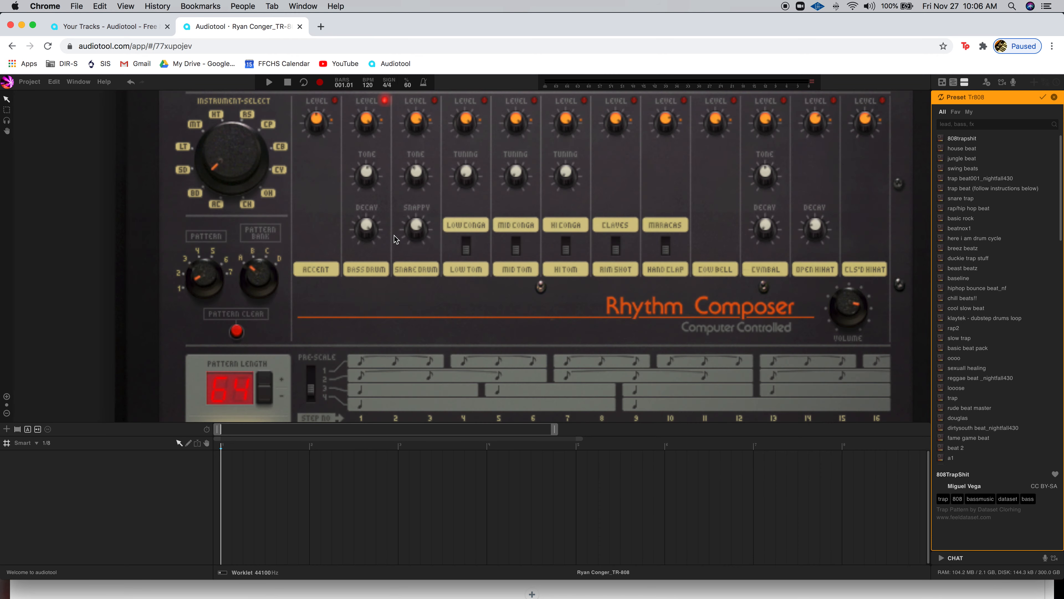
{"action": "scroll", "coordinate": [395, 235], "scroll_direction": "down", "scroll_amount": 4}
{"action": "scroll", "coordinate": [395, 235], "scroll_direction": "down", "scroll_amount": 2}
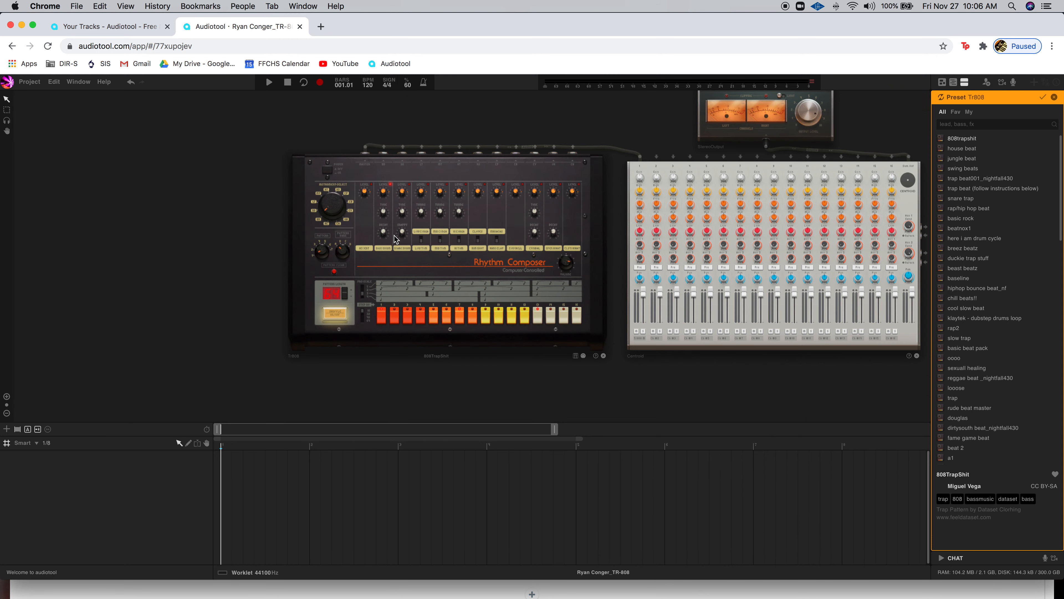
{"action": "scroll", "coordinate": [394, 236], "scroll_direction": "up", "scroll_amount": 2}
{"action": "scroll", "coordinate": [395, 236], "scroll_direction": "up", "scroll_amount": 4}
{"action": "scroll", "coordinate": [394, 236], "scroll_direction": "down", "scroll_amount": 3}
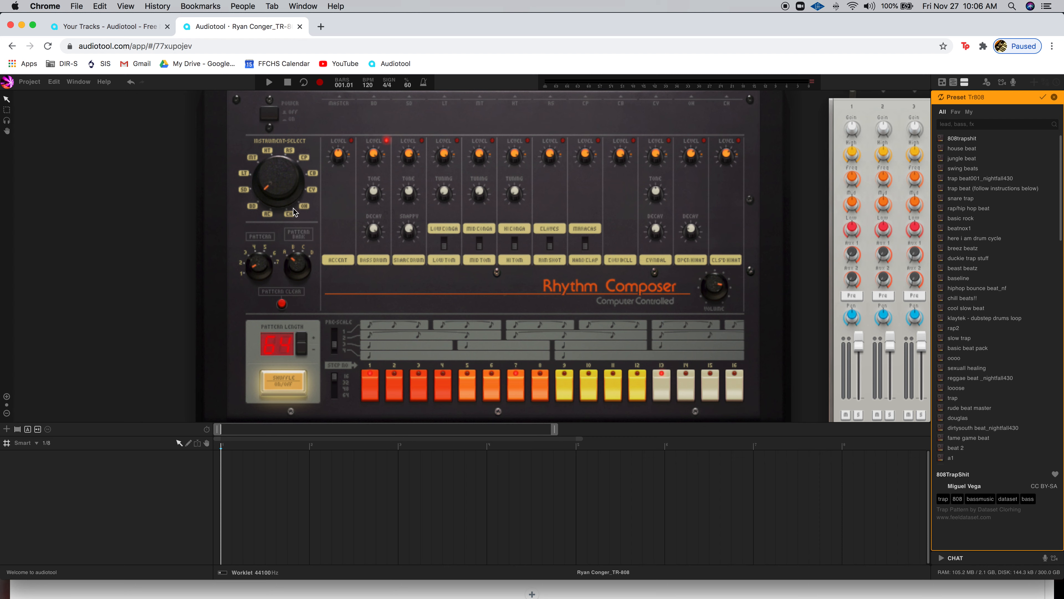
Turn the TR-808 instrument selector from Accent through Snare Drum to Low Tom.
{"action": "left_click_drag", "start_coordinate": [280, 194], "coordinate": [284, 196]}
{"action": "left_click_drag", "start_coordinate": [257, 186], "coordinate": [260, 189]}
{"action": "left_click_drag", "start_coordinate": [265, 180], "coordinate": [261, 196]}
{"action": "left_click_drag", "start_coordinate": [272, 183], "coordinate": [272, 177]}
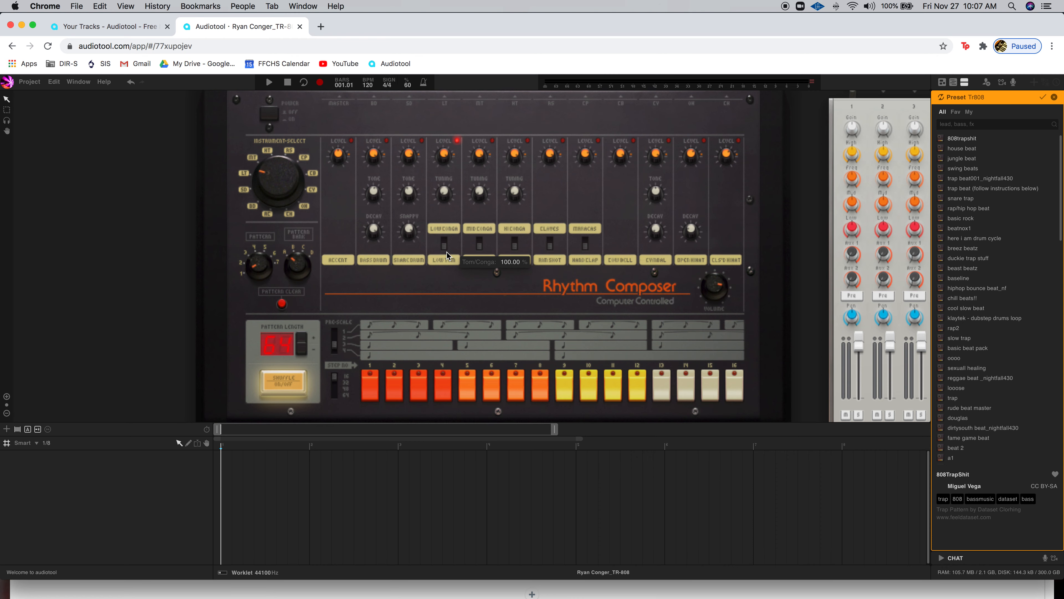
Flip the Low Conga/Low Tom switch so the Tom/Conga value reads 0.00 %.
{"action": "scroll", "coordinate": [447, 252], "scroll_direction": "up", "scroll_amount": 2}
{"action": "scroll", "coordinate": [447, 252], "scroll_direction": "up", "scroll_amount": 3}
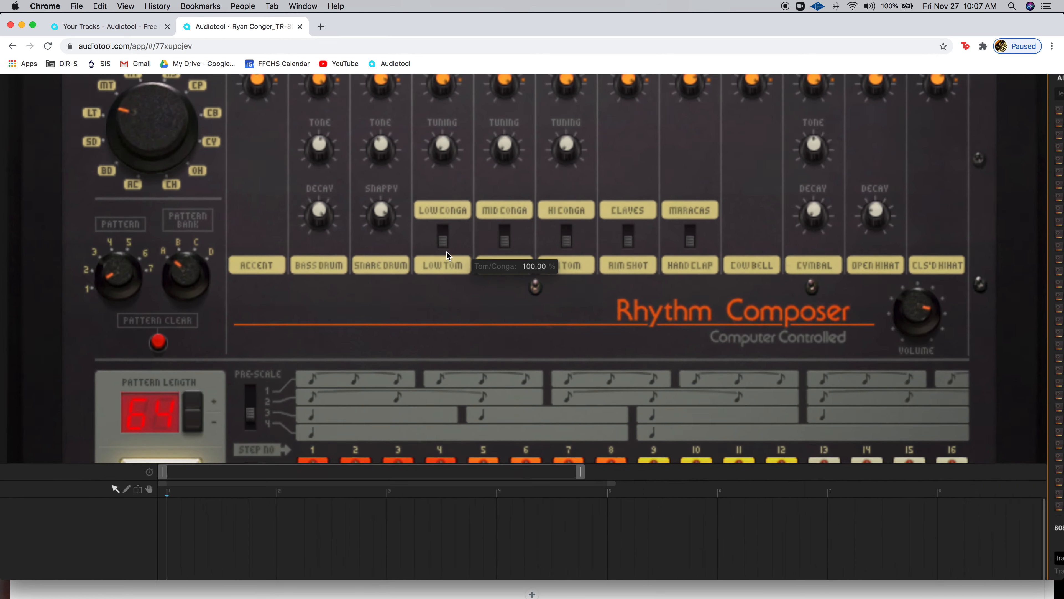
{"action": "scroll", "coordinate": [447, 252], "scroll_direction": "up", "scroll_amount": 1}
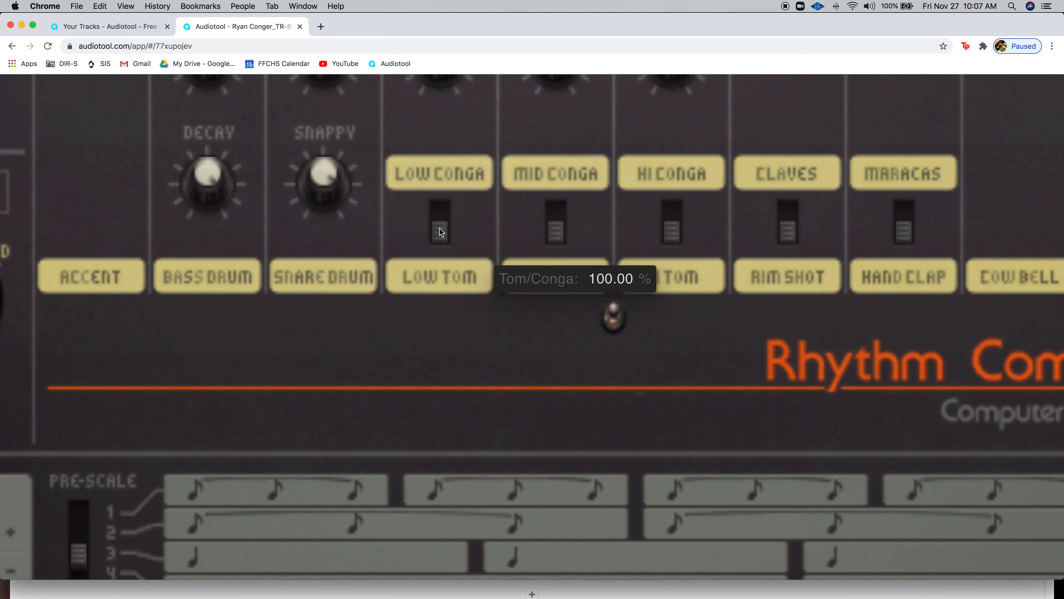
{"action": "left_click", "coordinate": [440, 232]}
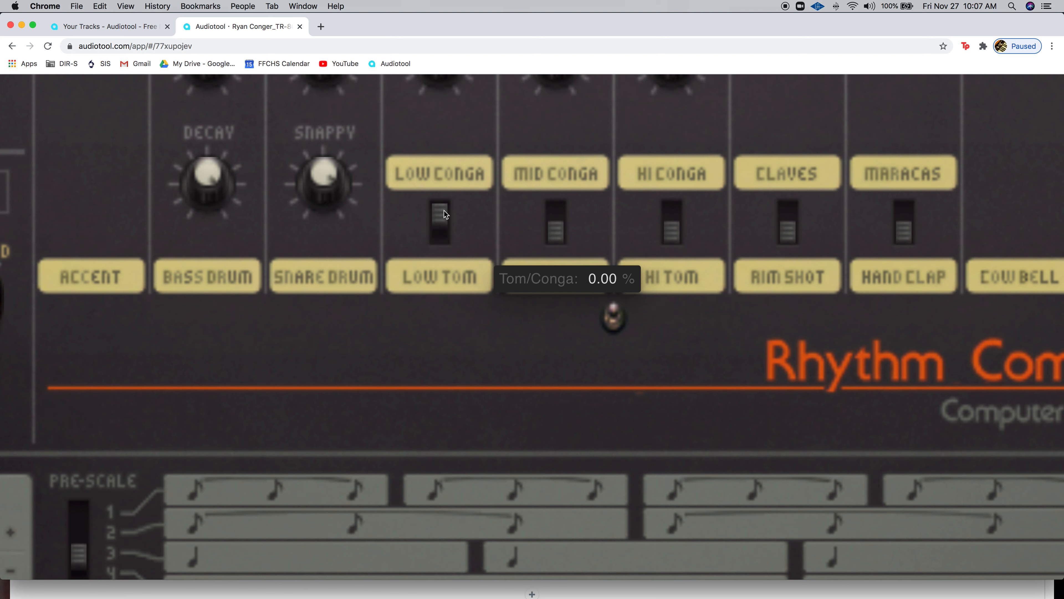
{"action": "mouse_move", "coordinate": [444, 213]}
{"action": "left_mouse_down"}
{"action": "mouse_move", "coordinate": [445, 241]}
{"action": "mouse_move", "coordinate": [443, 206]}
{"action": "mouse_move", "coordinate": [444, 236]}
{"action": "mouse_move", "coordinate": [441, 216]}
{"action": "left_mouse_up"}
{"action": "mouse_move", "coordinate": [546, 228]}
Turn the Instrument-Select dial from LT to MT, then HT, with the Centroid mixer in view.
{"action": "scroll", "coordinate": [550, 250], "scroll_direction": "down", "scroll_amount": 5}
{"action": "scroll", "coordinate": [549, 251], "scroll_direction": "up", "scroll_amount": 3}
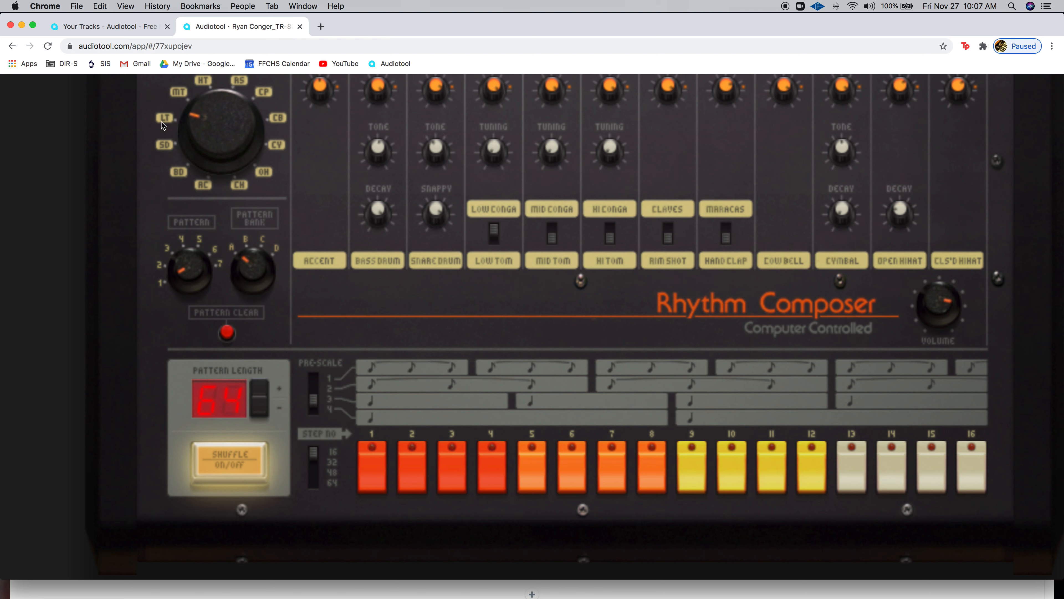
{"action": "mouse_move", "coordinate": [495, 245]}
{"action": "left_click_drag", "start_coordinate": [199, 123], "coordinate": [198, 100]}
{"action": "scroll", "coordinate": [353, 163], "scroll_direction": "up", "scroll_amount": 5}
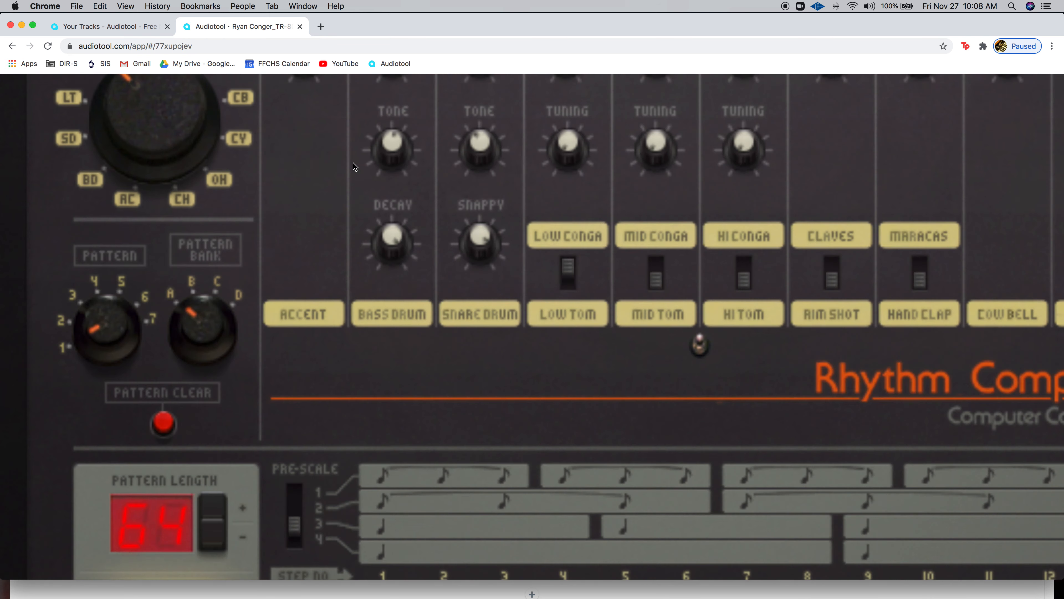
{"action": "scroll", "coordinate": [353, 163], "scroll_direction": "down", "scroll_amount": 10}
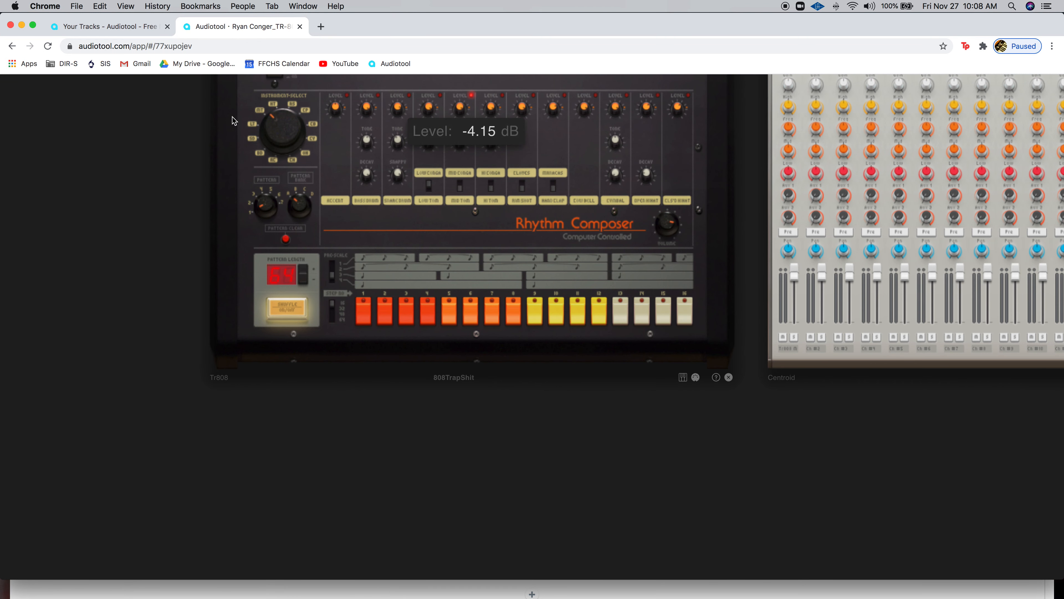
{"action": "left_click_drag", "start_coordinate": [183, 121], "coordinate": [168, 260]}
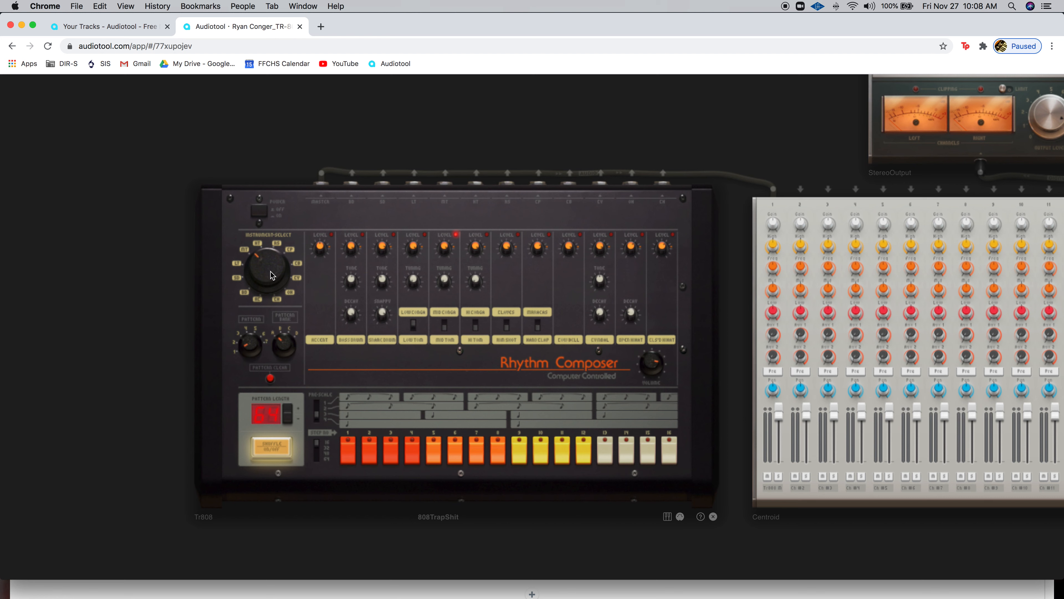
{"action": "left_click_drag", "start_coordinate": [266, 268], "coordinate": [266, 260]}
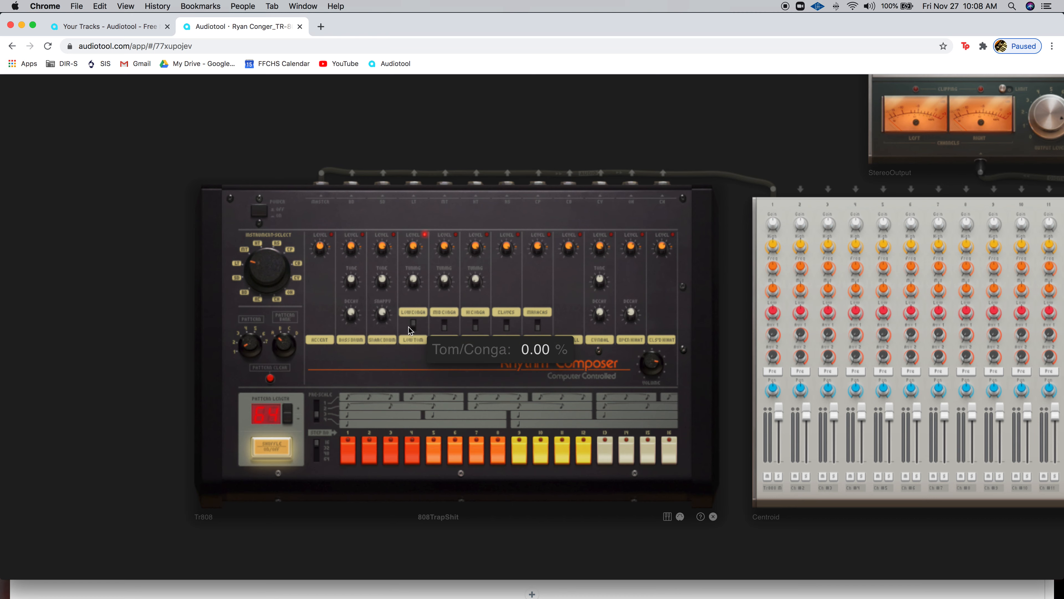
Raise the Snare Drum Snappy knob to 99.42 % and adjust a drum voice's Level knob.
{"action": "scroll", "coordinate": [408, 328], "scroll_direction": "up", "scroll_amount": 3}
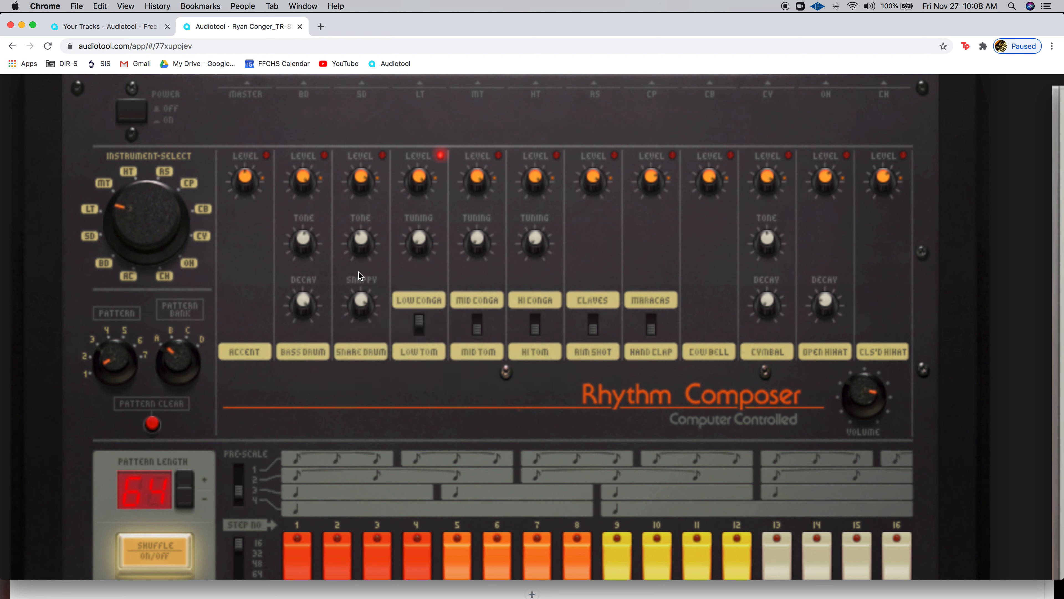
{"action": "mouse_move", "coordinate": [302, 239]}
{"action": "mouse_move", "coordinate": [428, 241]}
{"action": "mouse_move", "coordinate": [532, 242]}
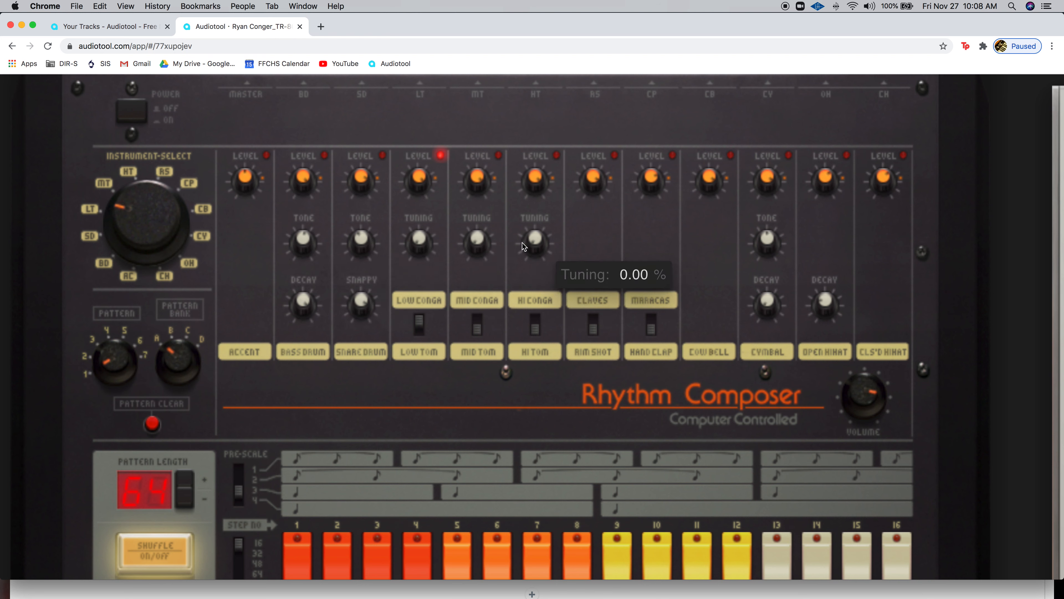
{"action": "mouse_move", "coordinate": [317, 302]}
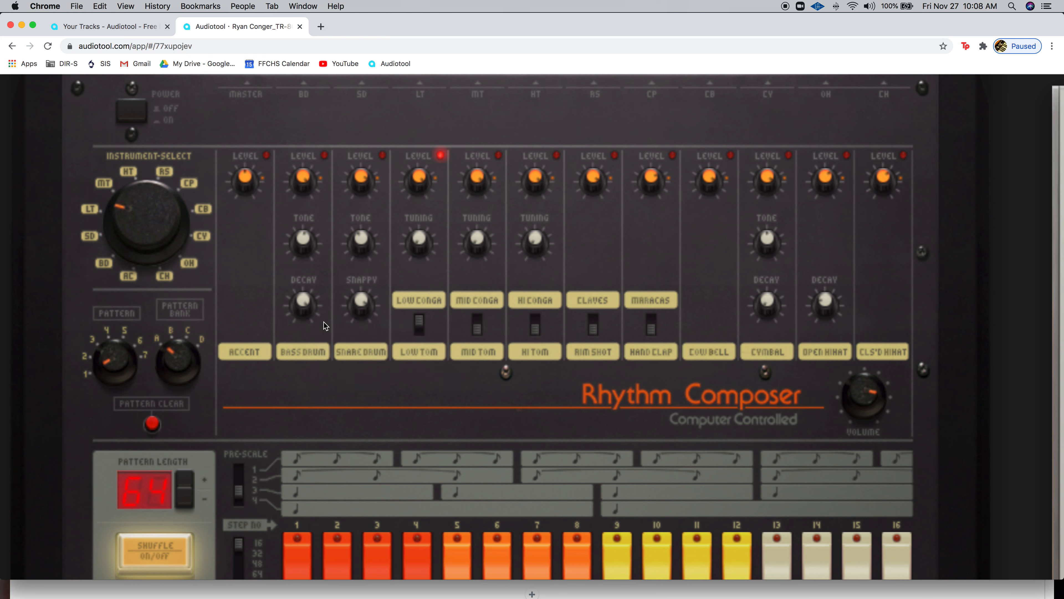
{"action": "mouse_move", "coordinate": [360, 302]}
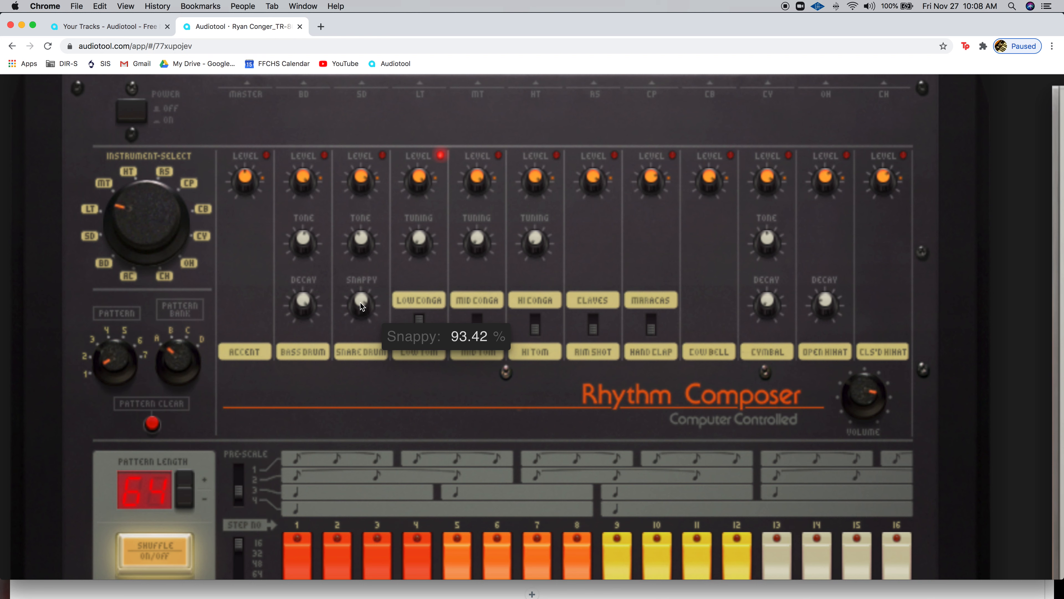
{"action": "left_click_drag", "start_coordinate": [362, 305], "coordinate": [360, 288]}
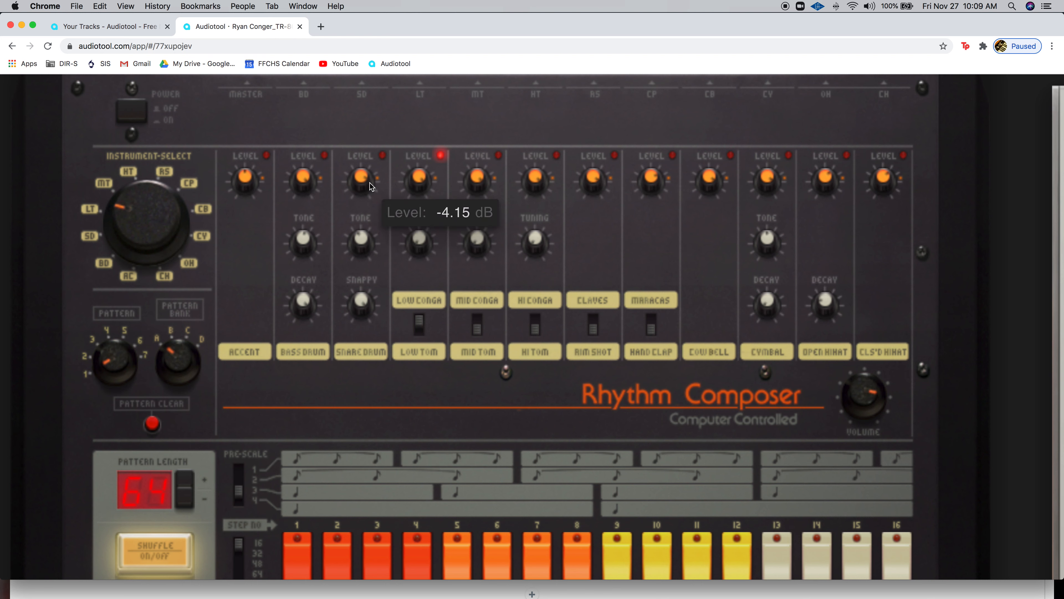
{"action": "mouse_move", "coordinate": [303, 181]}
{"action": "left_mouse_down"}
{"action": "mouse_move", "coordinate": [305, 149]}
{"action": "mouse_move", "coordinate": [326, 335]}
{"action": "mouse_move", "coordinate": [305, 187]}
{"action": "left_mouse_up"}
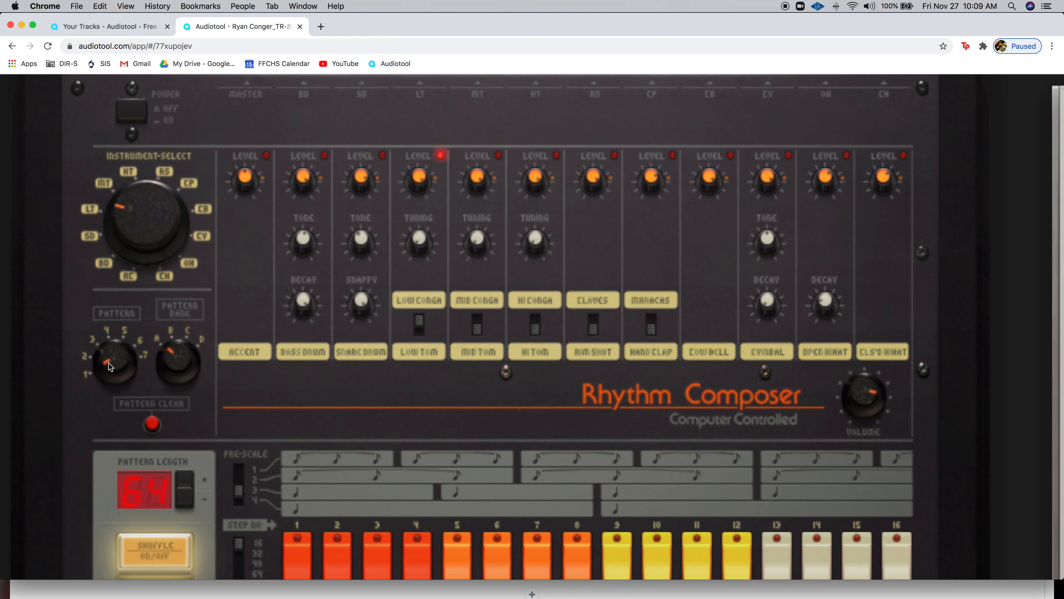
Try pattern 2, return to pattern 1, then clear it so Pattern Length reads 16.
{"action": "left_click_drag", "start_coordinate": [107, 340], "coordinate": [108, 328]}
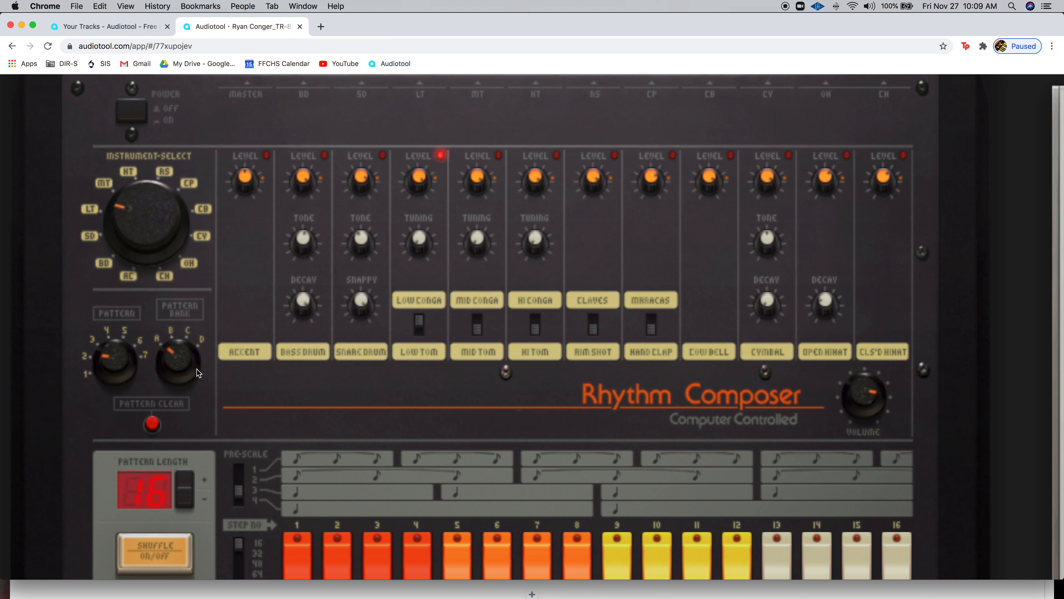
{"action": "left_click_drag", "start_coordinate": [117, 363], "coordinate": [118, 430]}
{"action": "left_click_drag", "start_coordinate": [118, 358], "coordinate": [131, 457]}
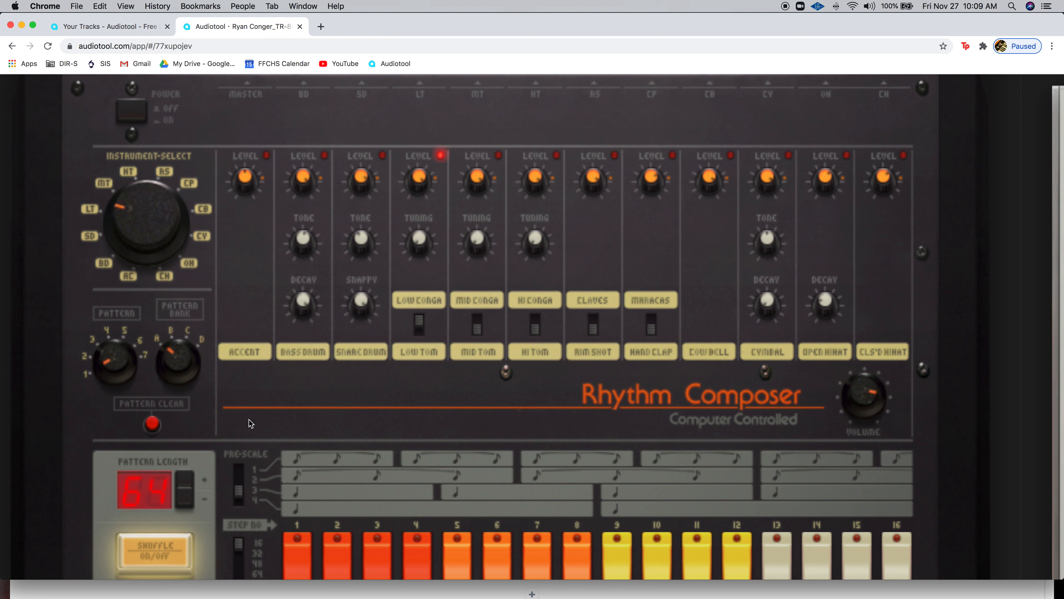
{"action": "left_click", "coordinate": [154, 425]}
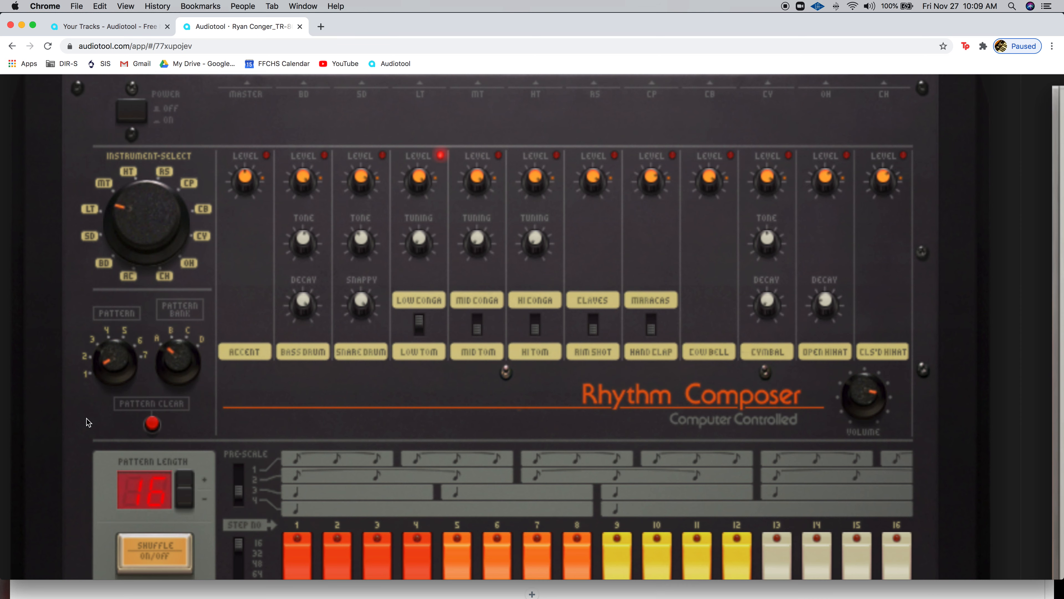
{"action": "scroll", "coordinate": [54, 416], "scroll_direction": "down", "scroll_amount": 5}
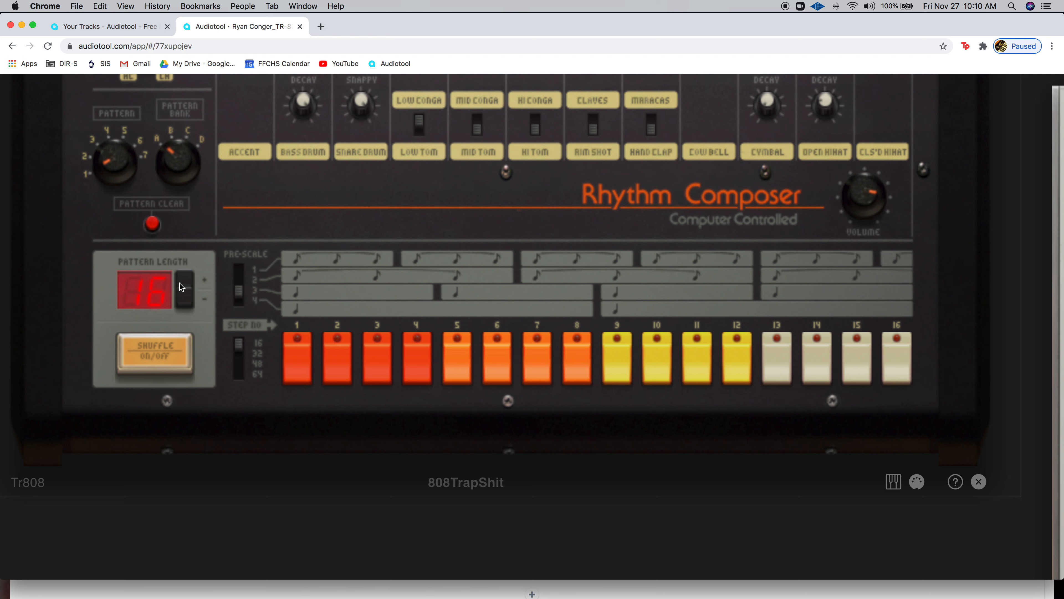
Try the Pattern Length rocker and Pre-Scale switch, leaving the original length and pre-scale.
{"action": "left_click", "coordinate": [188, 280]}
{"action": "left_click", "coordinate": [188, 279]}
{"action": "left_click", "coordinate": [188, 279]}
{"action": "left_click", "coordinate": [187, 280]}
{"action": "left_click", "coordinate": [190, 295]}
{"action": "left_click", "coordinate": [240, 286]}
{"action": "left_click", "coordinate": [240, 290]}
Select the bass drum and add kick hits on steps 5 and 13.
{"action": "scroll", "coordinate": [368, 252], "scroll_direction": "up", "scroll_amount": 5}
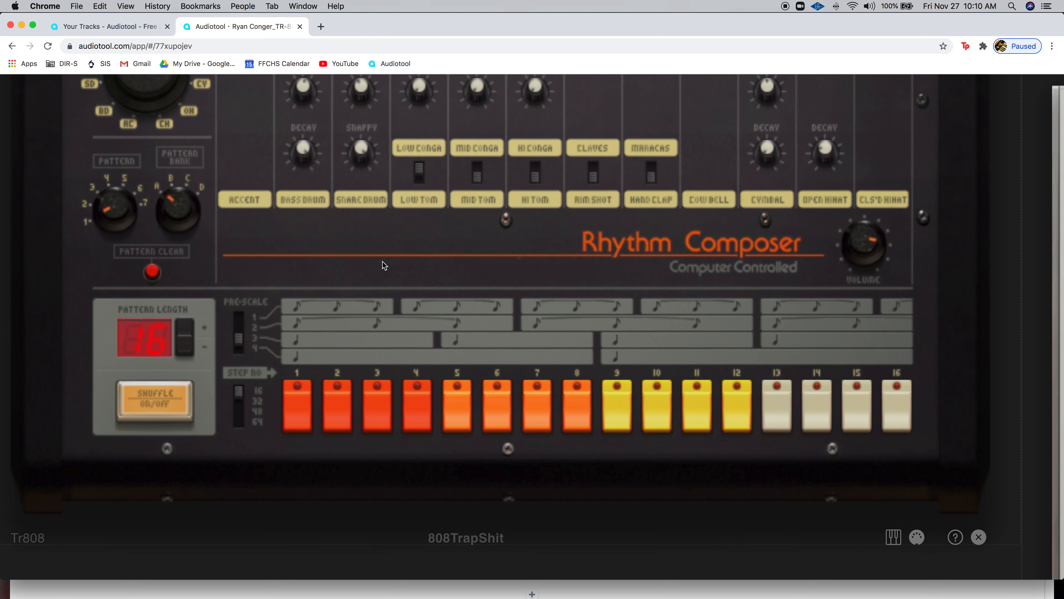
{"action": "scroll", "coordinate": [360, 356], "scroll_direction": "up", "scroll_amount": 1}
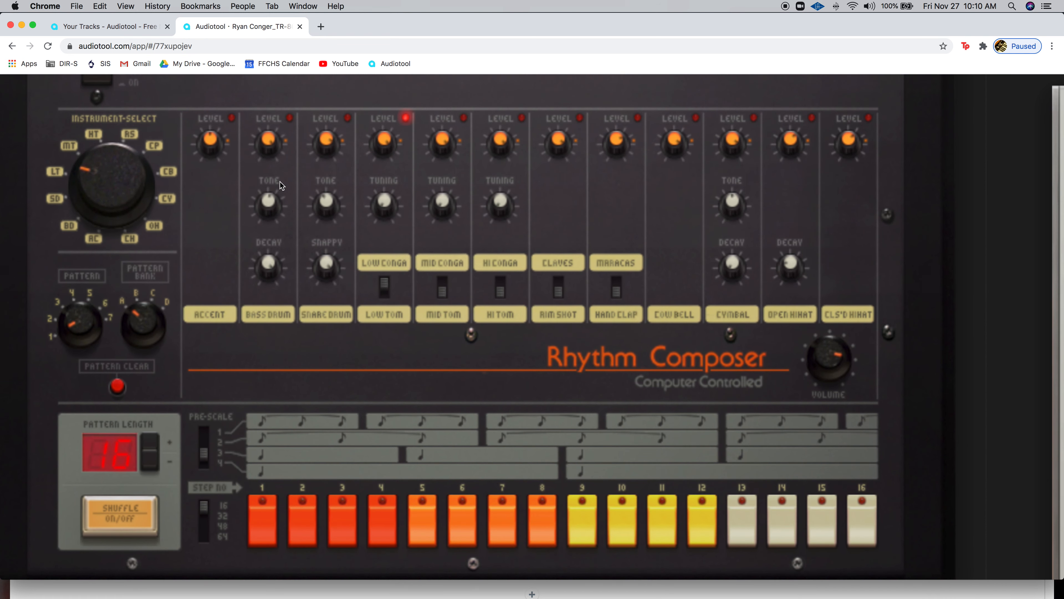
{"action": "left_click", "coordinate": [265, 313]}
{"action": "left_click_drag", "start_coordinate": [316, 356], "coordinate": [342, 223]}
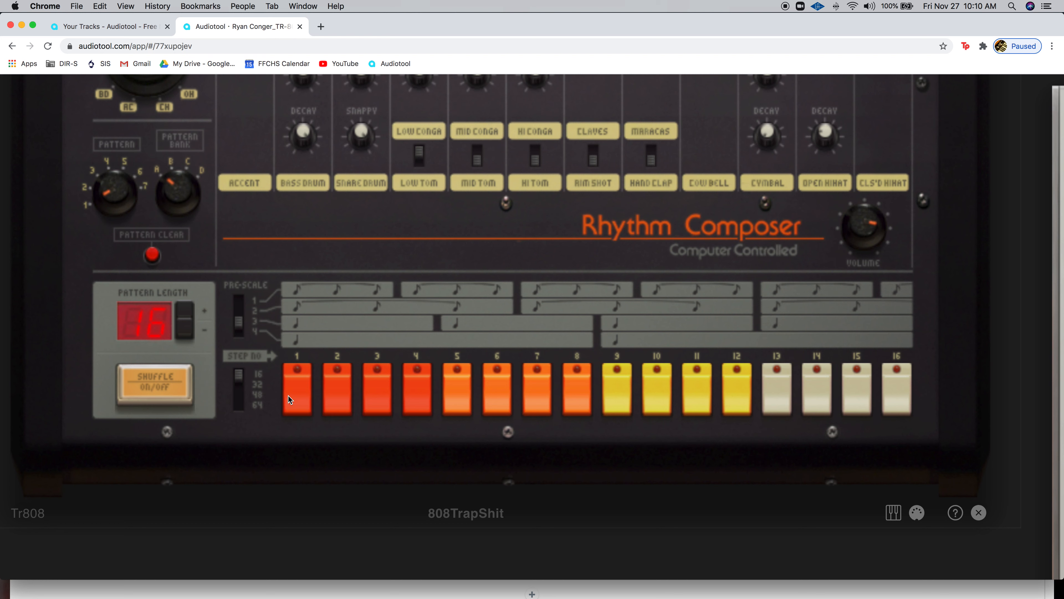
{"action": "left_click", "coordinate": [456, 399]}
{"action": "left_click", "coordinate": [790, 404]}
{"action": "scroll", "coordinate": [388, 218], "scroll_direction": "up", "scroll_amount": 5}
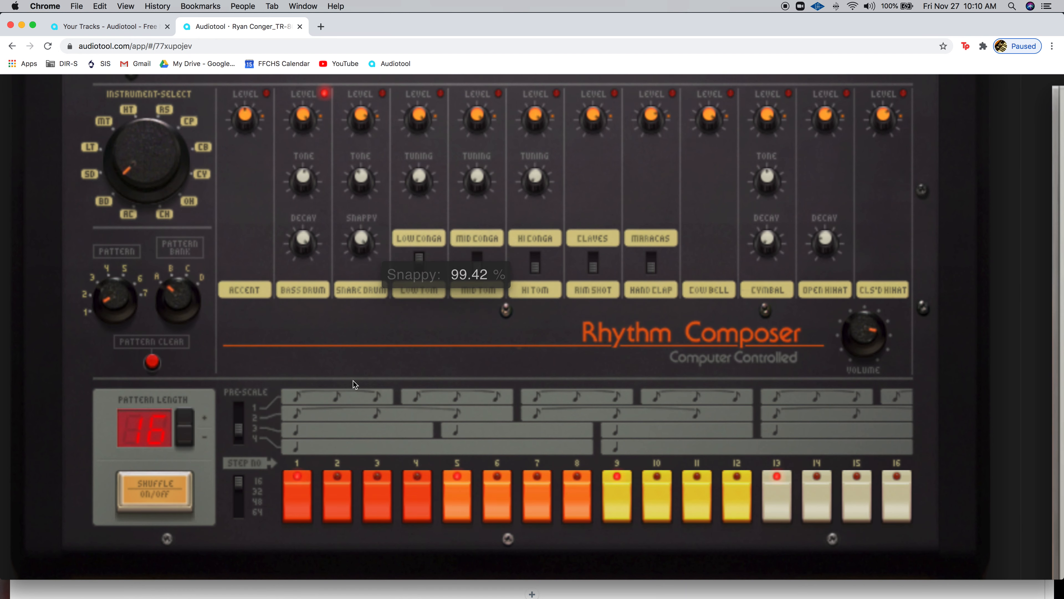
Add a snare drum hit to the pattern and move the instrument selector toward the toms.
{"action": "left_click", "coordinate": [371, 213]}
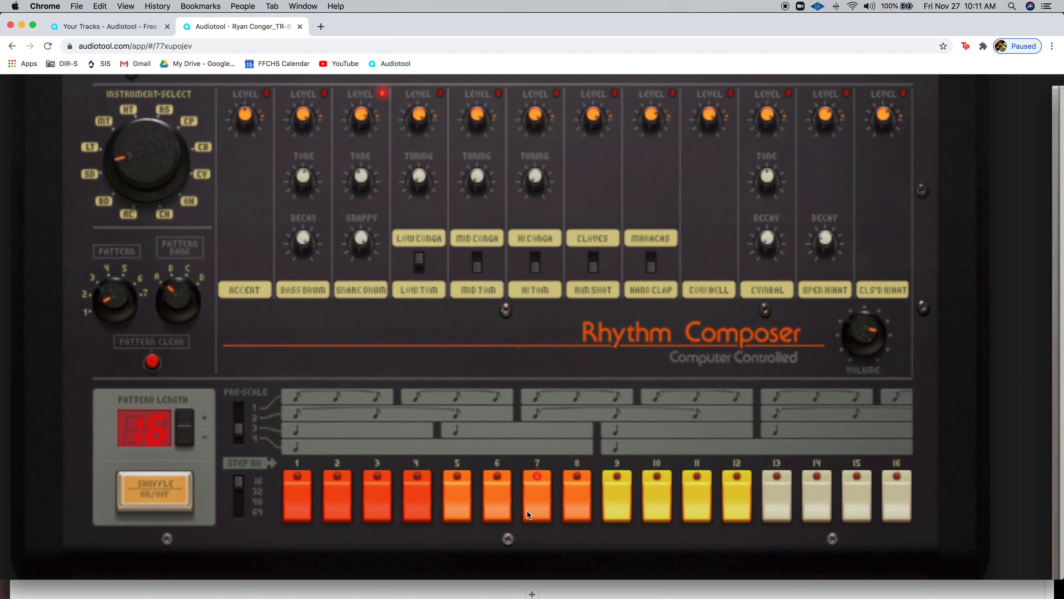
{"action": "left_click", "coordinate": [697, 506]}
{"action": "left_click", "coordinate": [417, 208]}
{"action": "left_click", "coordinate": [481, 214]}
Step the Instrument-Select dial through cow bell, cymbals and hi-hats back to bass drum, then start playback.
{"action": "left_click", "coordinate": [532, 215]}
{"action": "left_click", "coordinate": [586, 214]}
{"action": "left_click", "coordinate": [643, 214]}
{"action": "left_click", "coordinate": [704, 212]}
{"action": "left_click", "coordinate": [752, 220]}
{"action": "left_click", "coordinate": [835, 210]}
{"action": "left_click", "coordinate": [876, 212]}
{"action": "left_click", "coordinate": [771, 207]}
{"action": "left_click", "coordinate": [709, 209]}
{"action": "left_click", "coordinate": [308, 208]}
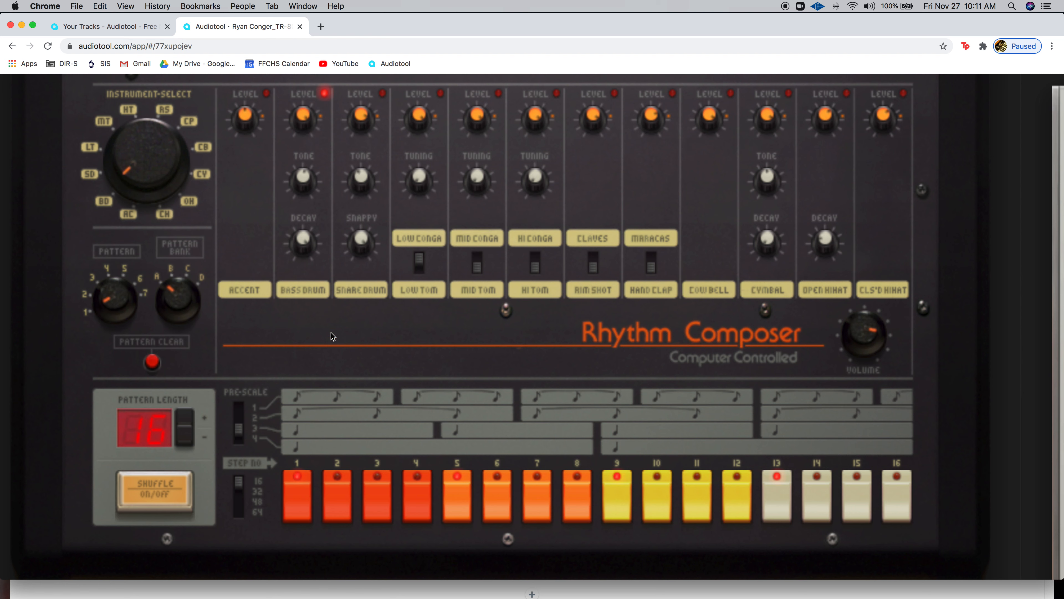
{"action": "key", "text": "space"}
Lower the bass drum Decay, set Tone to 17.90 %, then raise Decay back to 100 %.
{"action": "left_click_drag", "start_coordinate": [295, 253], "coordinate": [302, 384]}
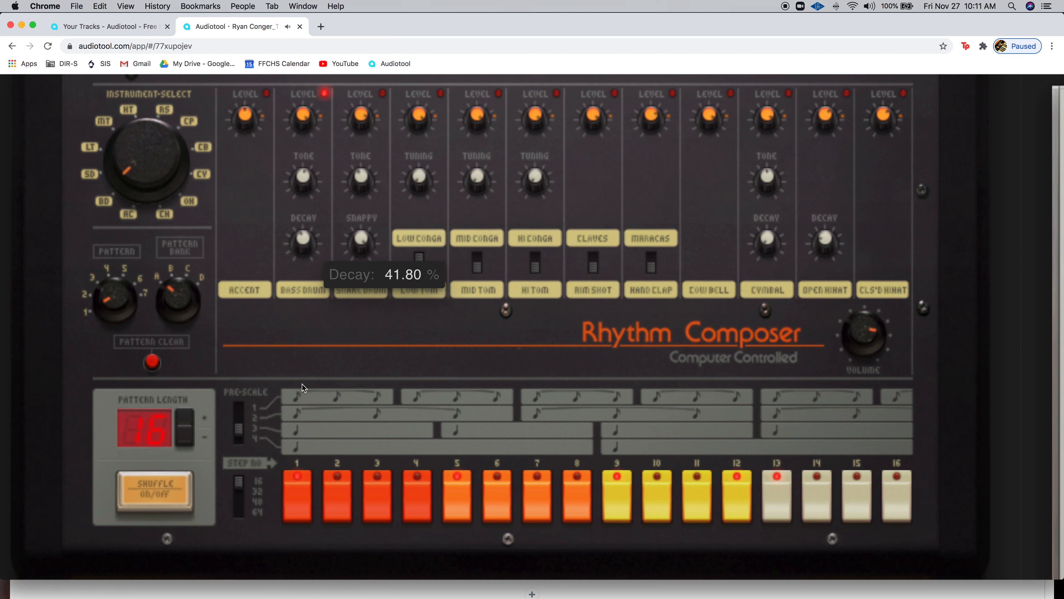
{"action": "mouse_move", "coordinate": [304, 182]}
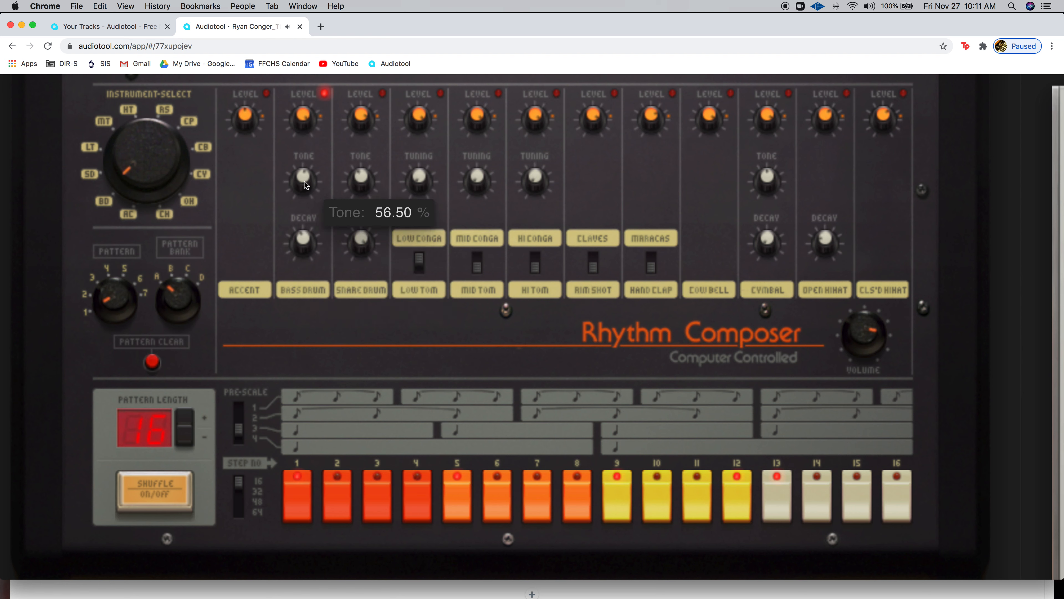
{"action": "left_click_drag", "start_coordinate": [305, 182], "coordinate": [461, 5]}
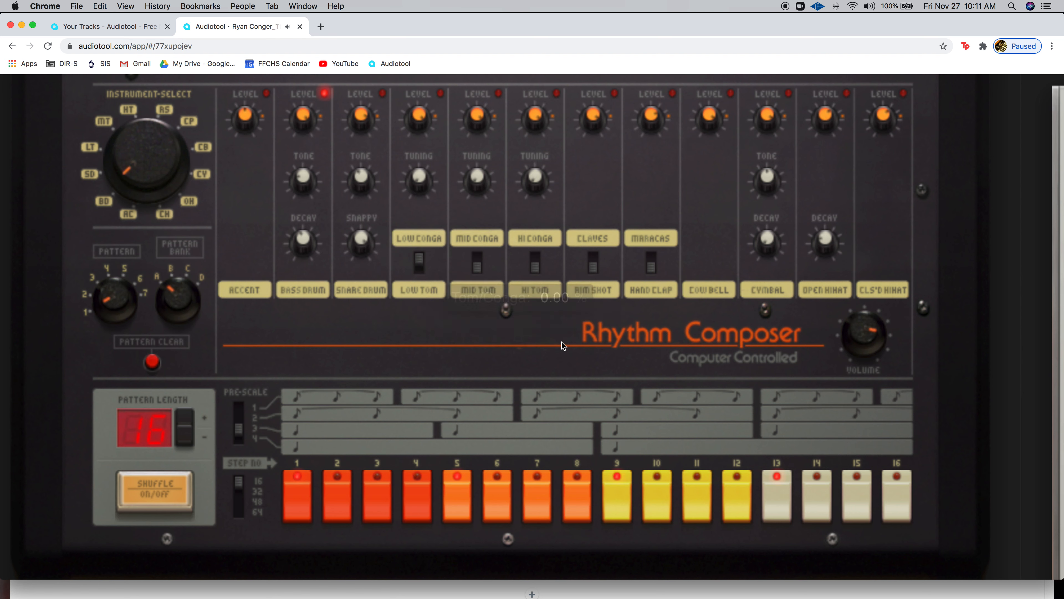
{"action": "mouse_move", "coordinate": [307, 240]}
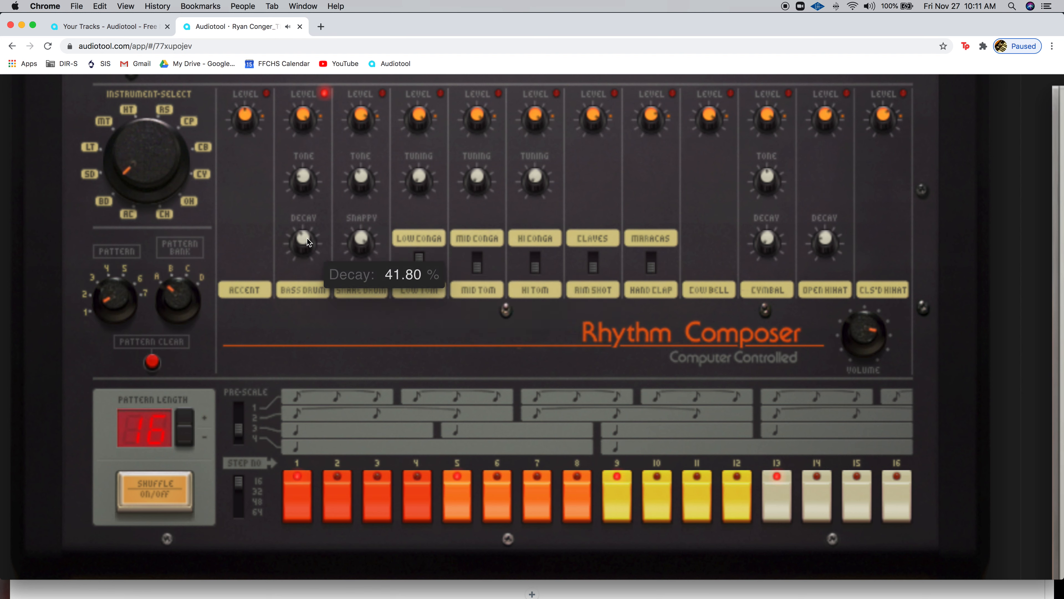
{"action": "left_click_drag", "start_coordinate": [307, 239], "coordinate": [323, 51]}
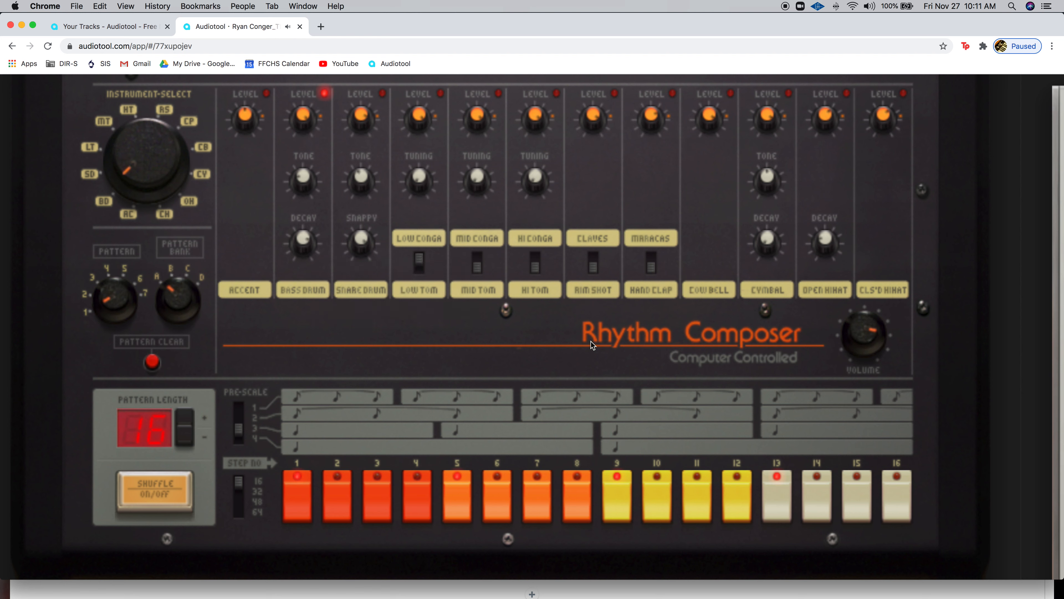
{"action": "scroll", "coordinate": [591, 341], "scroll_direction": "down", "scroll_amount": 5}
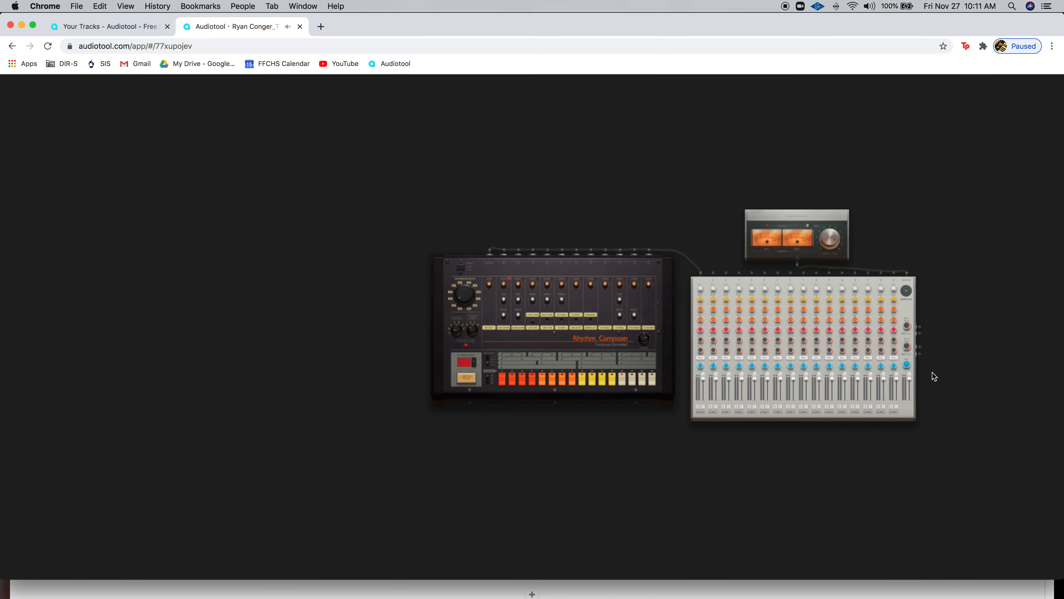